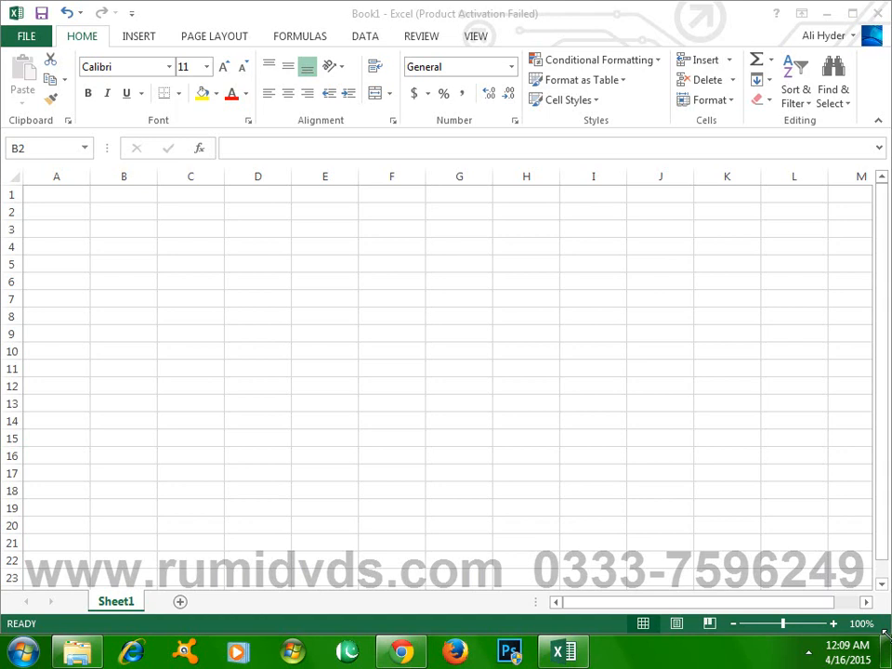
- Enter the person's full name in cell C3
click(884, 512)
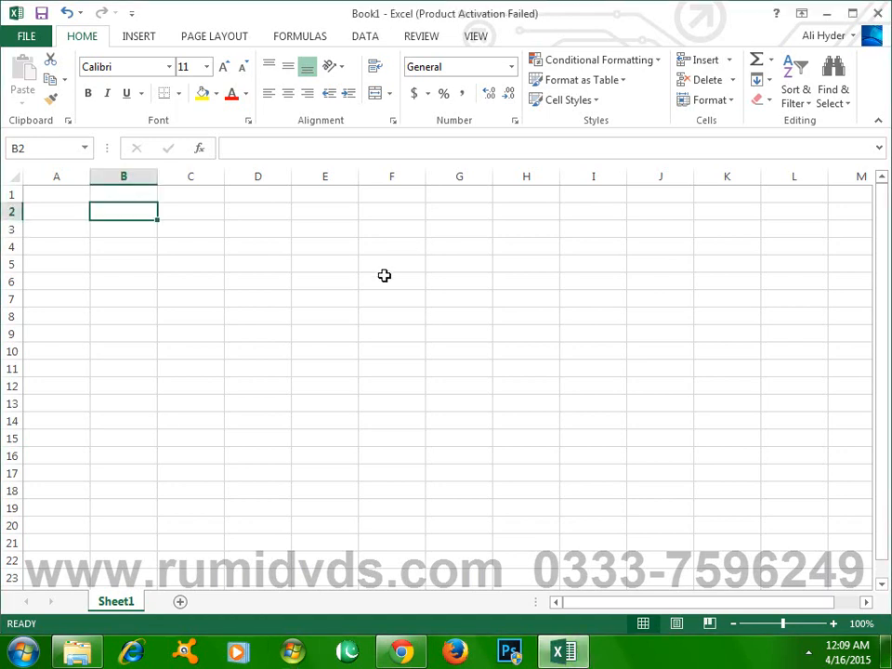
click(184, 229)
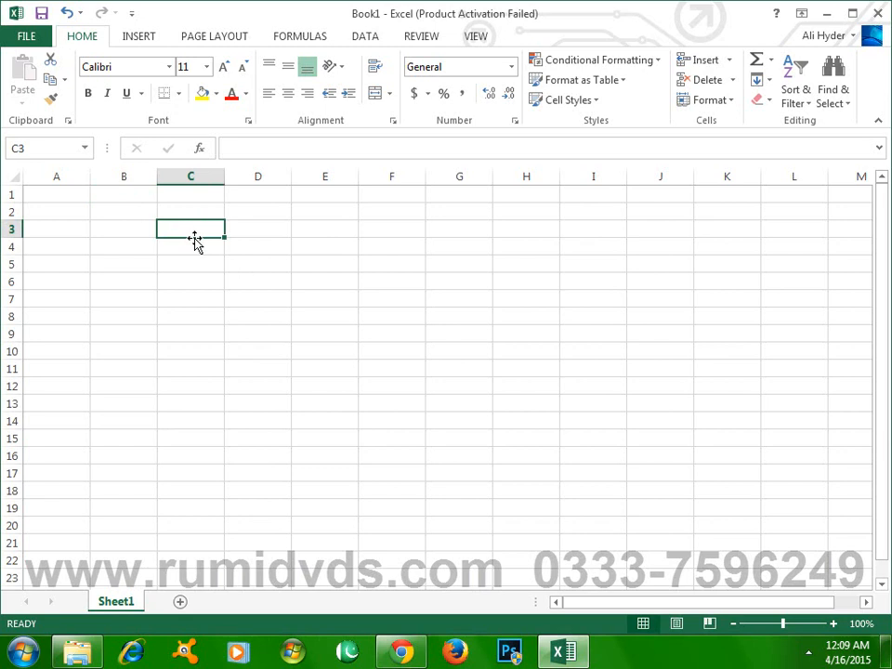
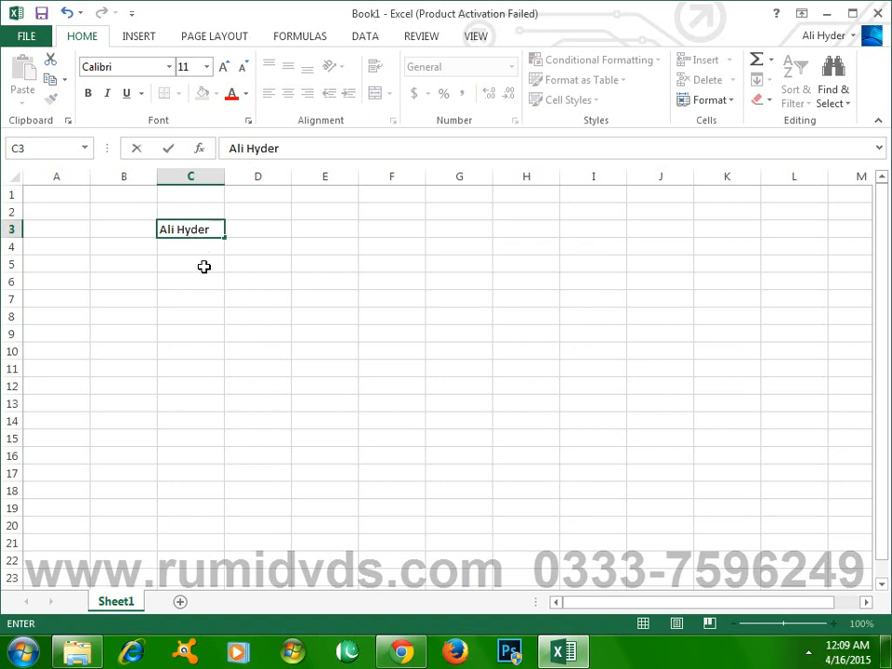
click(202, 264)
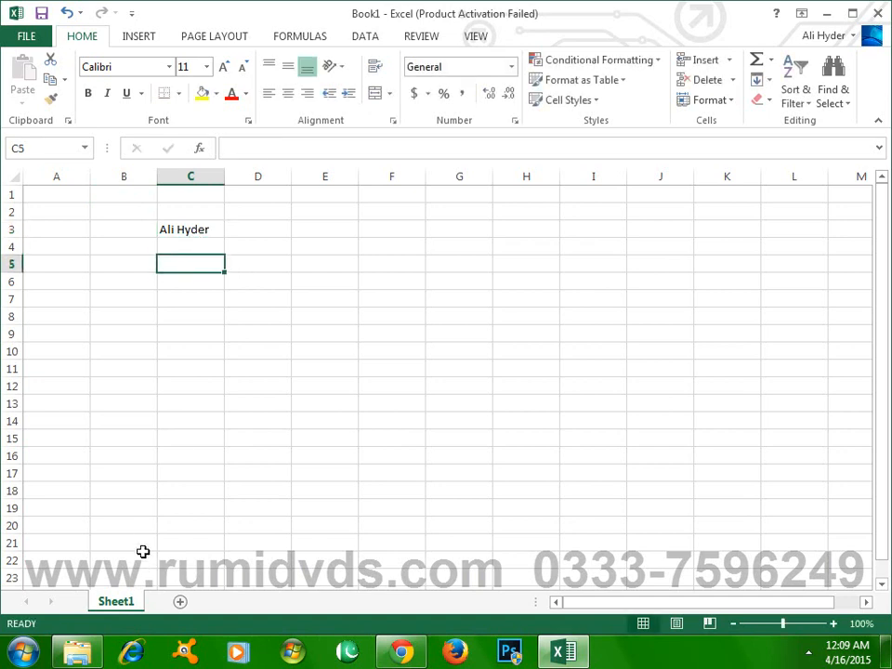
- Fill the name from C3 down the column through C14
click(207, 230)
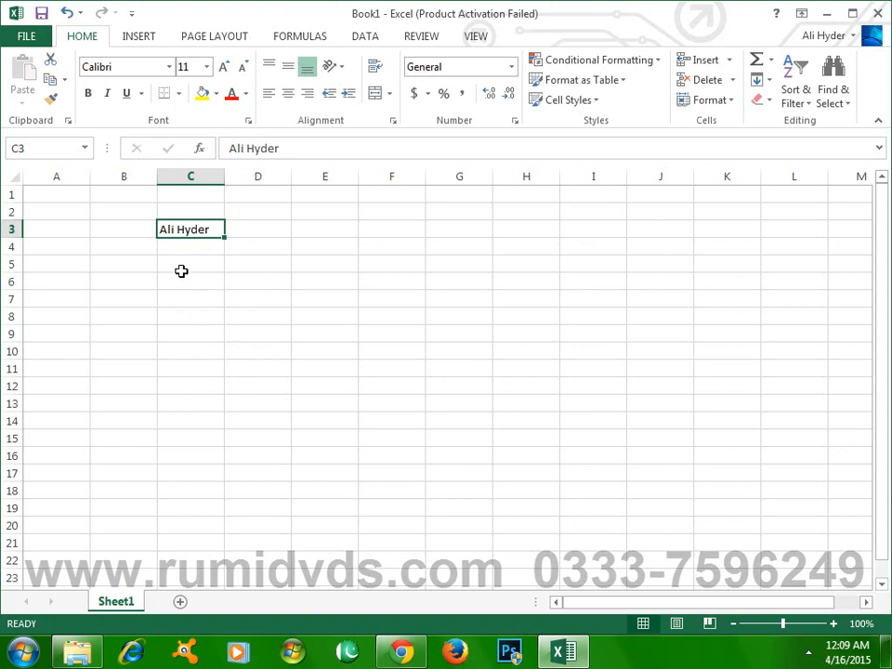
click(834, 624)
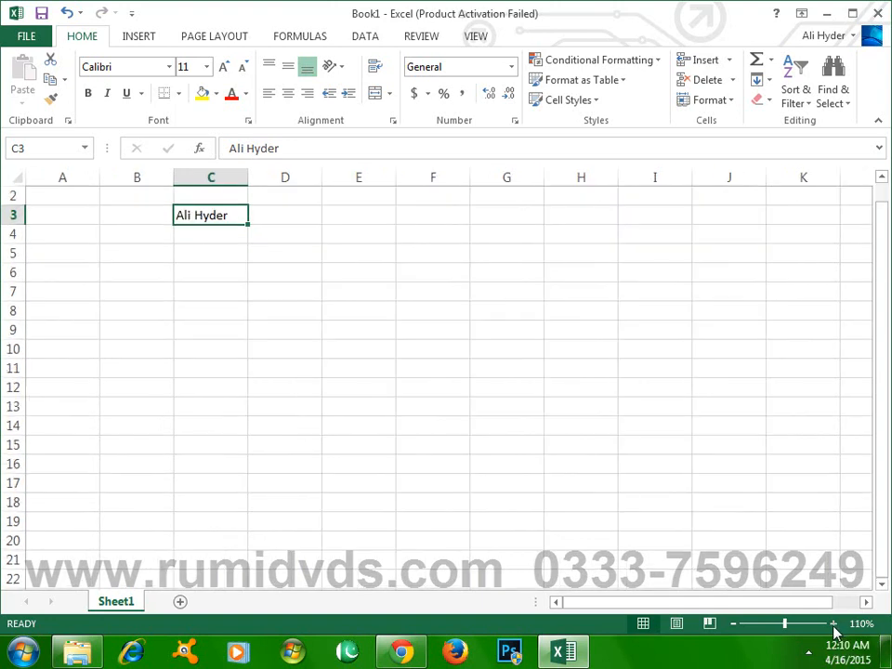
click(834, 625)
click(881, 180)
click(881, 179)
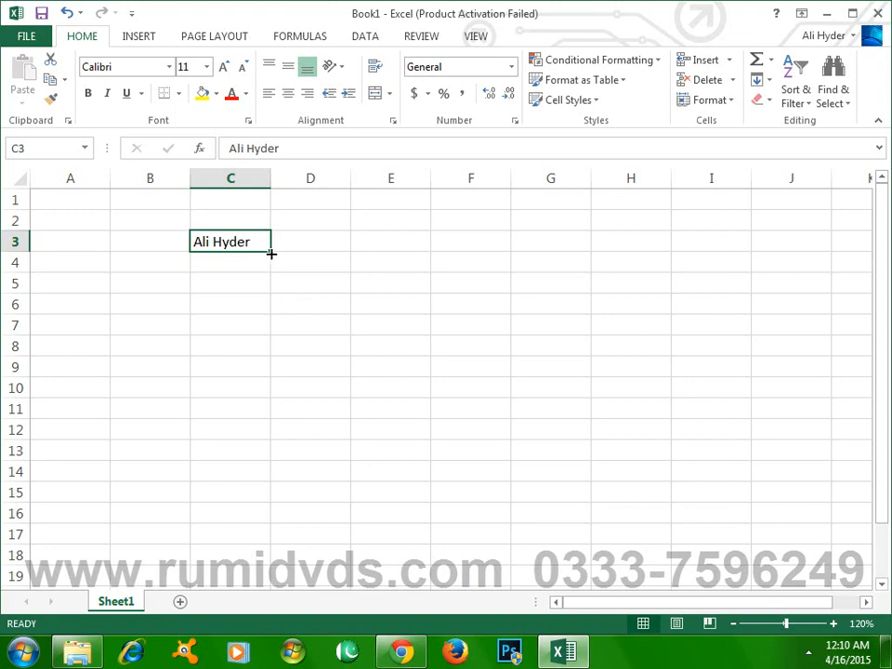
drag(272, 254, 271, 254)
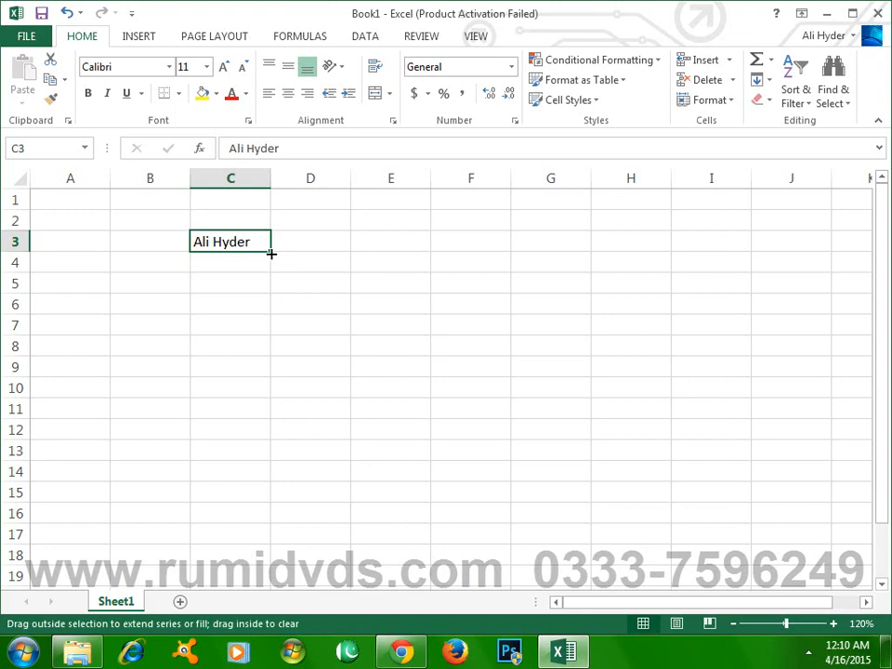
drag(272, 254, 262, 477)
click(304, 253)
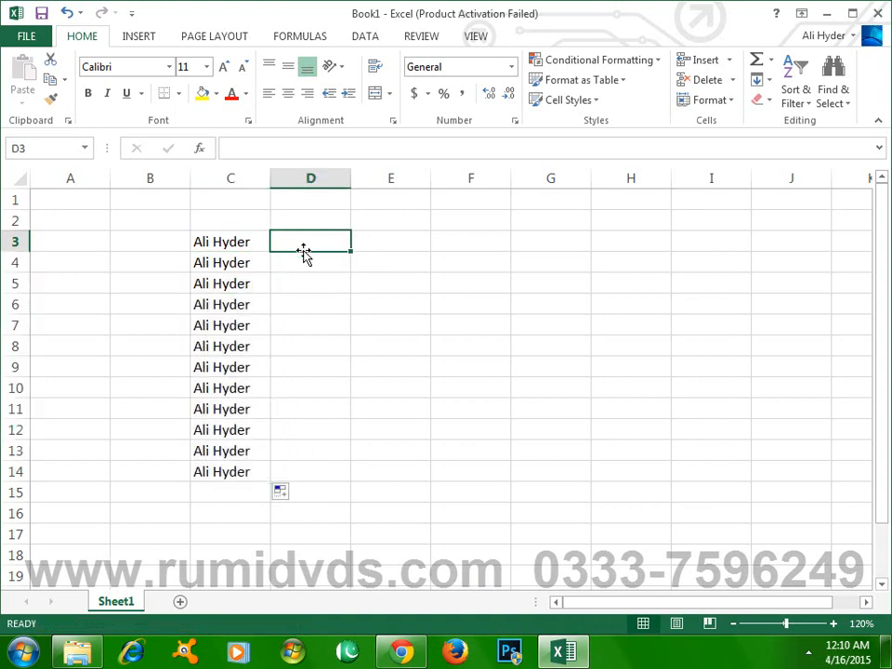
- Fill the name from C3 along row 3, forward through H3 and backward through A3
click(238, 242)
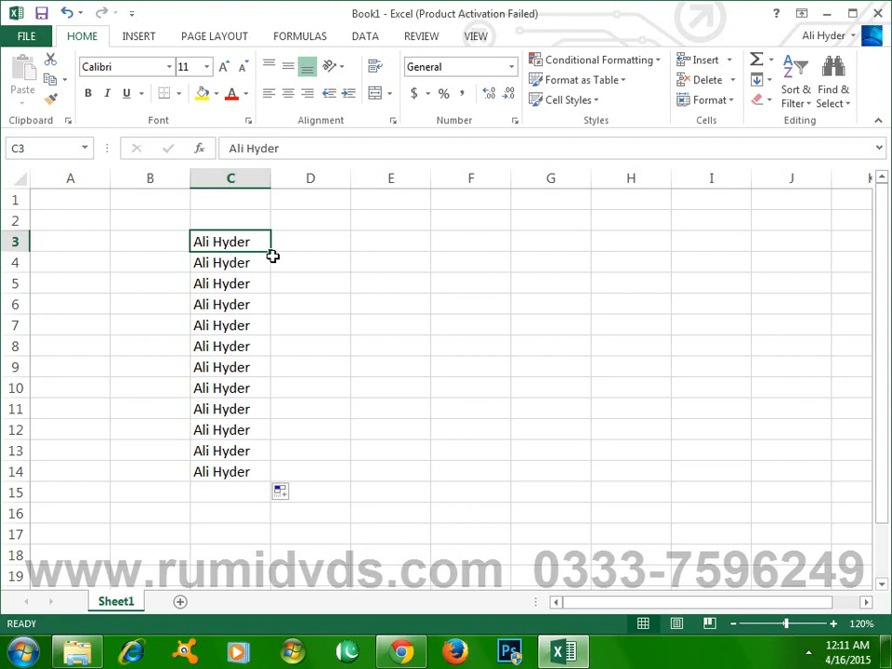
drag(273, 252, 665, 261)
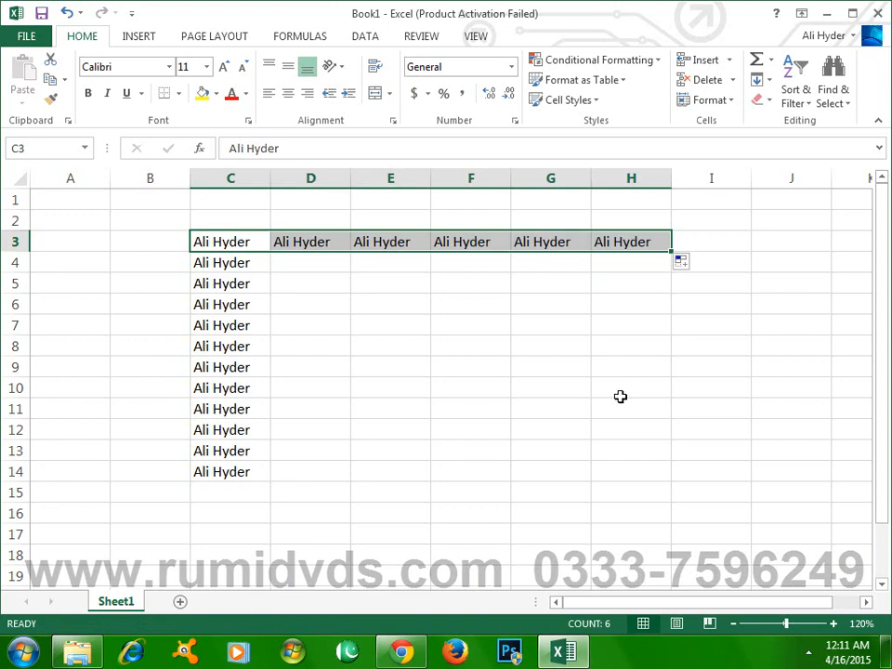
click(219, 234)
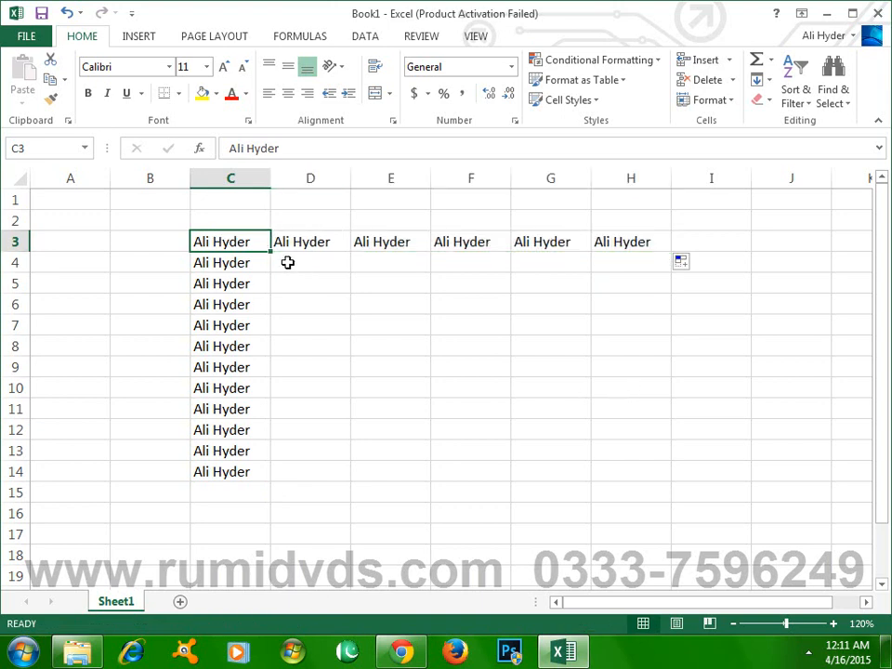
drag(272, 253, 70, 243)
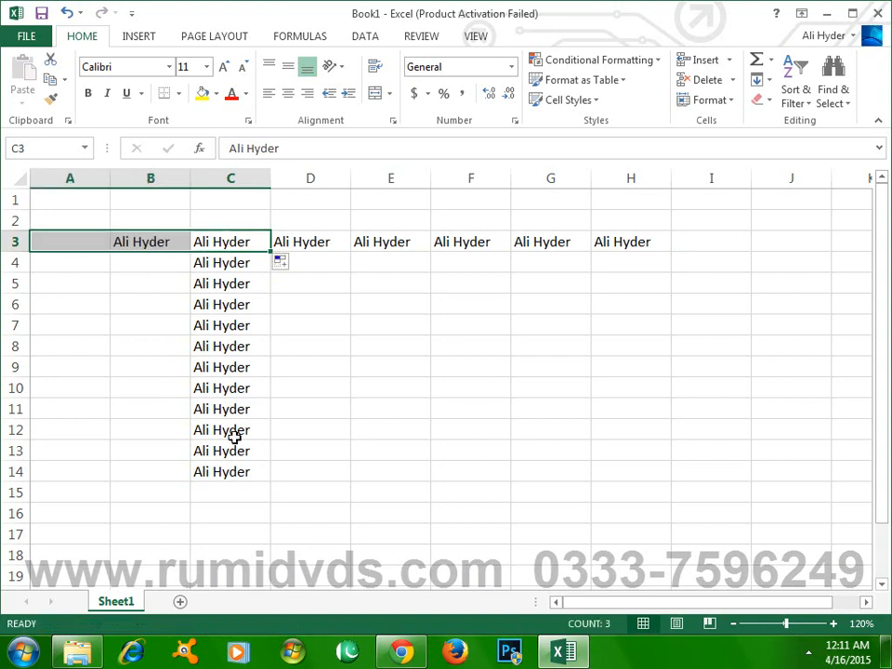
- Fill the name from C3 upward into cell C2
click(227, 240)
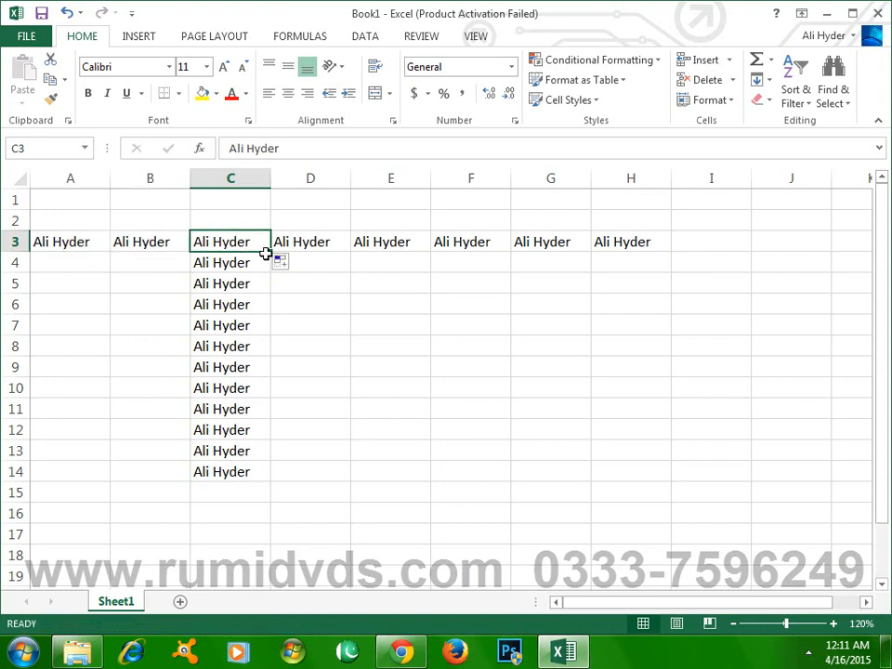
drag(265, 253, 261, 203)
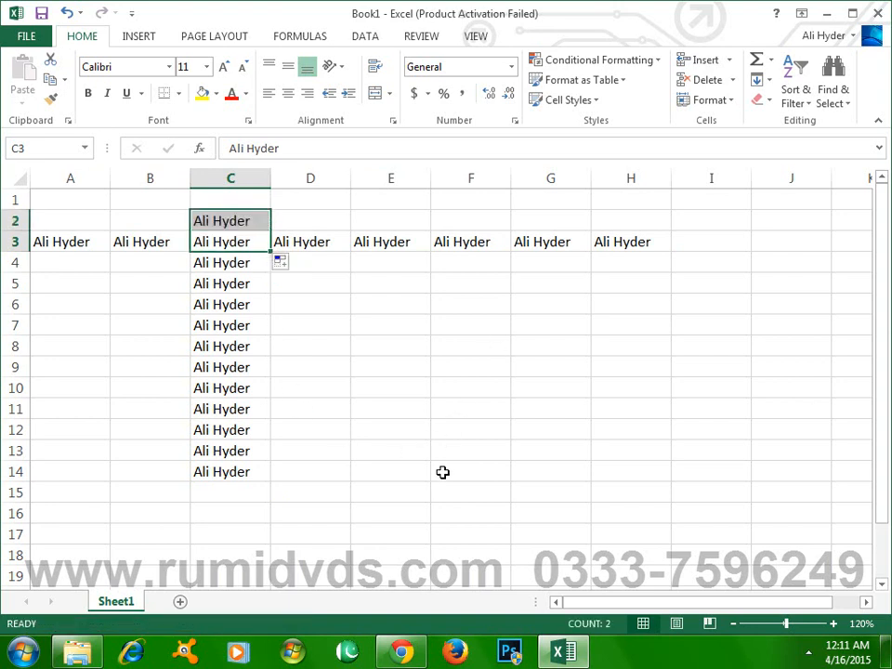
click(437, 507)
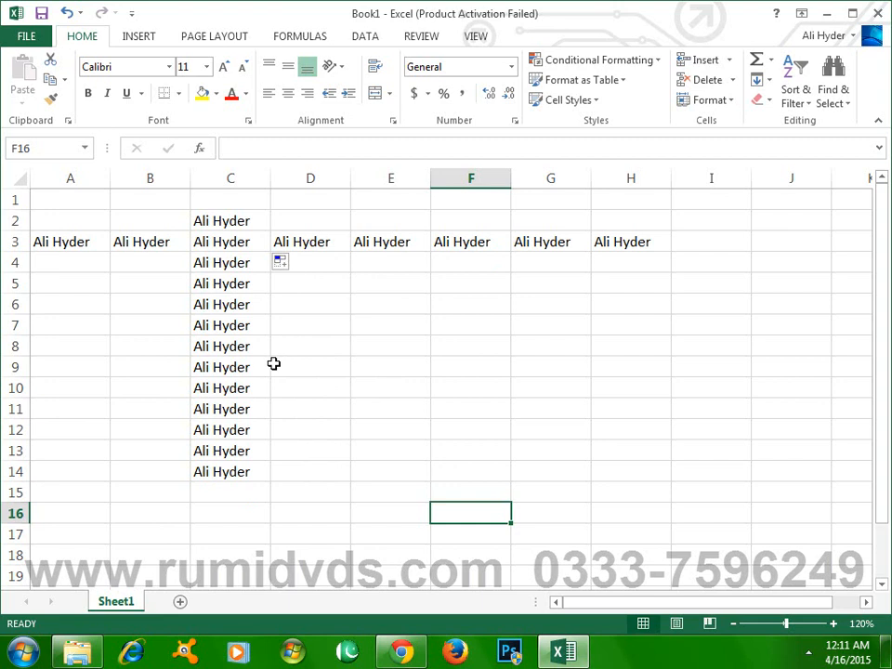
- Enter 05 in cell E4 and fill the same number down through E13
click(408, 267)
text(05)
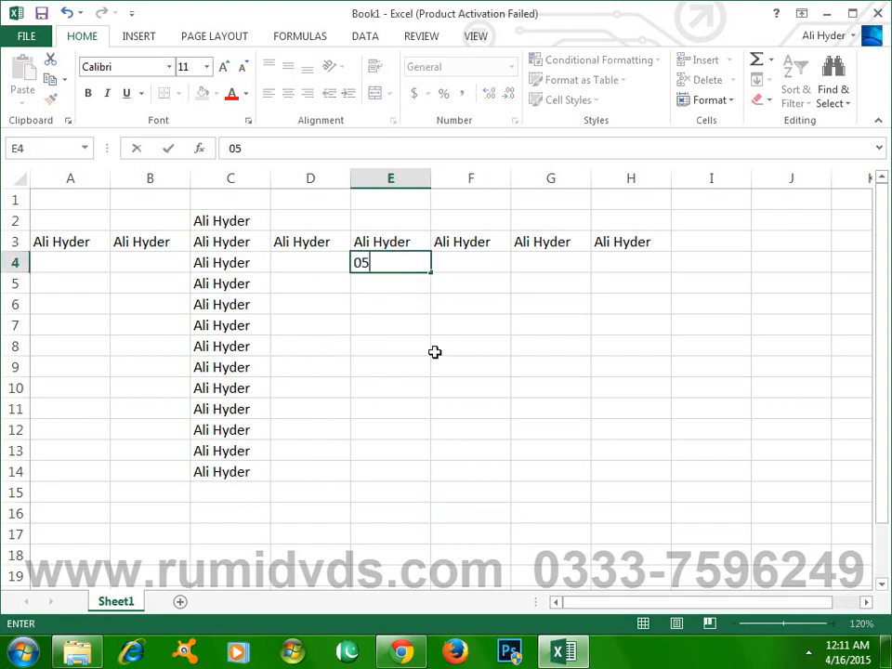
click(435, 352)
click(411, 264)
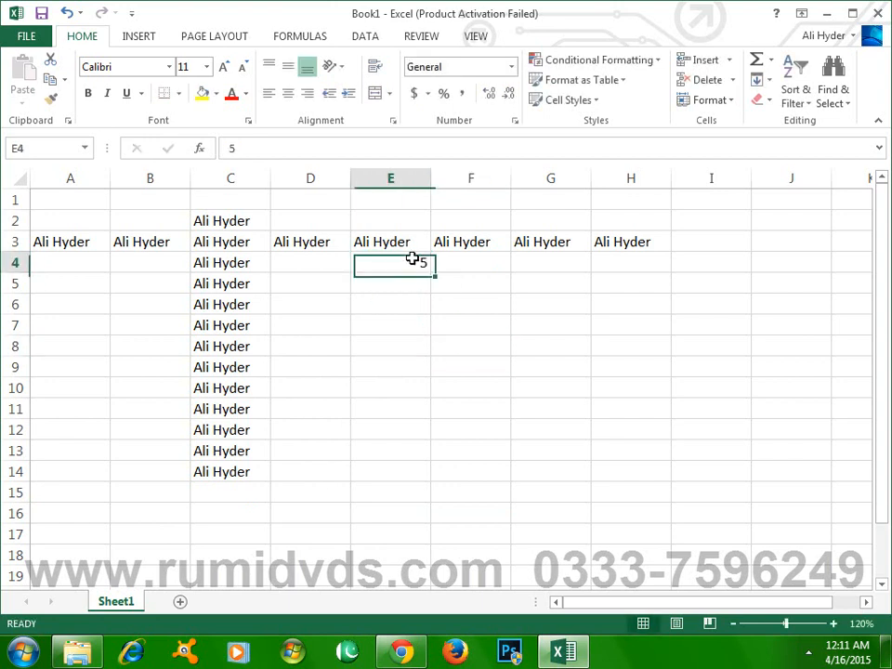
drag(432, 273, 415, 463)
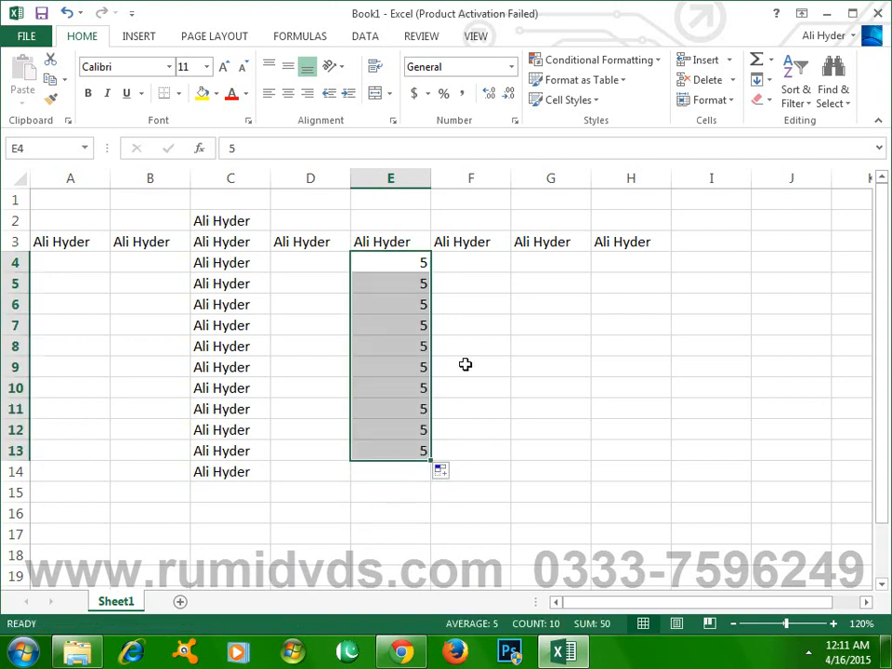
click(414, 291)
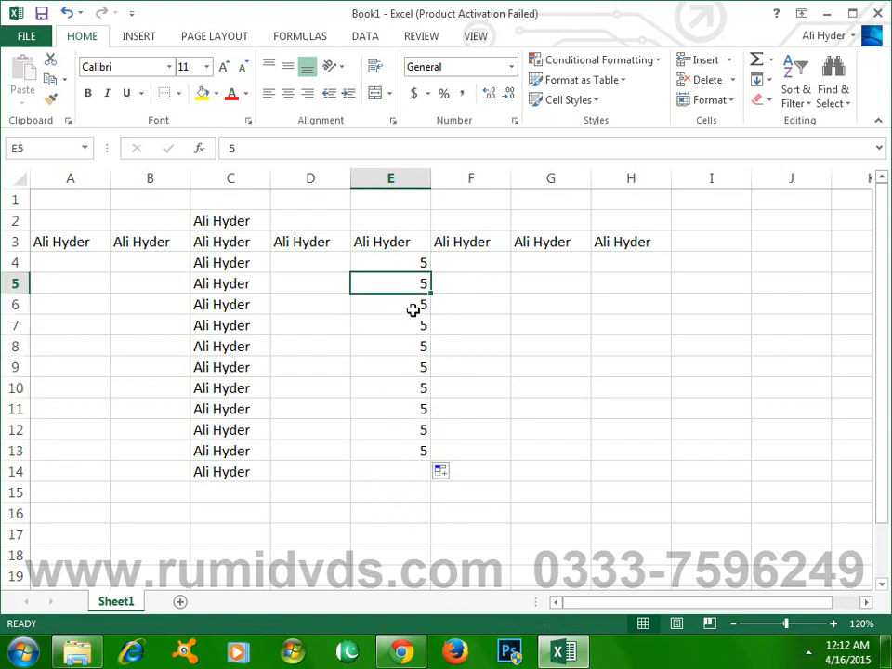
click(416, 325)
click(418, 367)
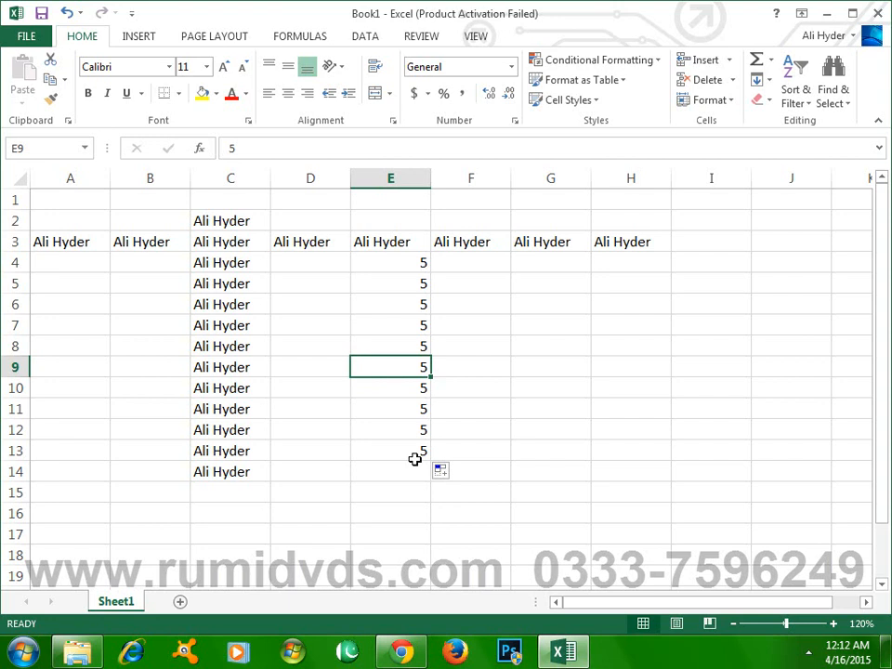
click(401, 264)
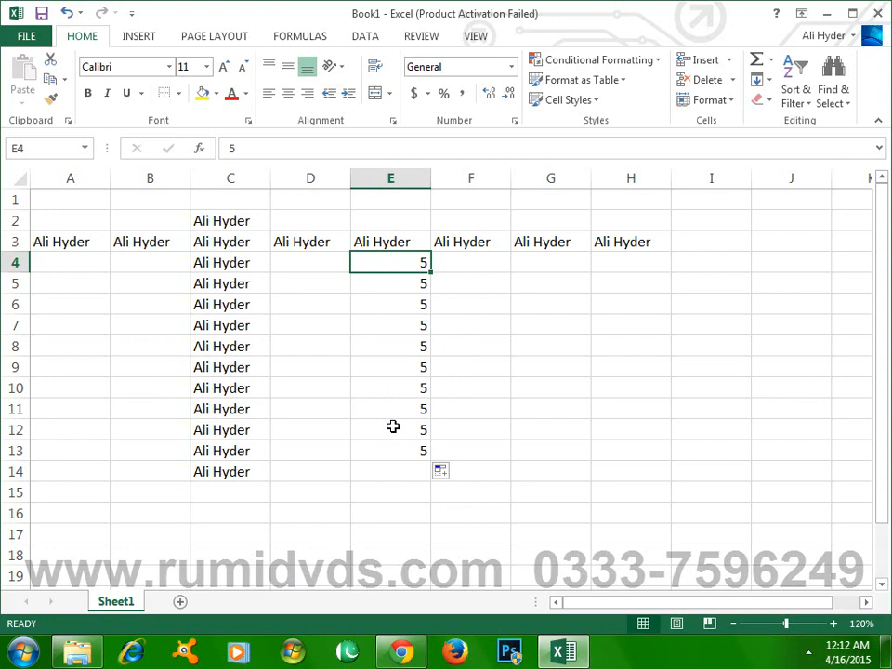
- Enter 1 in cell D16 and fill an increasing series in steps of 1 down through D39
scroll(393, 425, down, 1)
scroll(393, 426, down, 1)
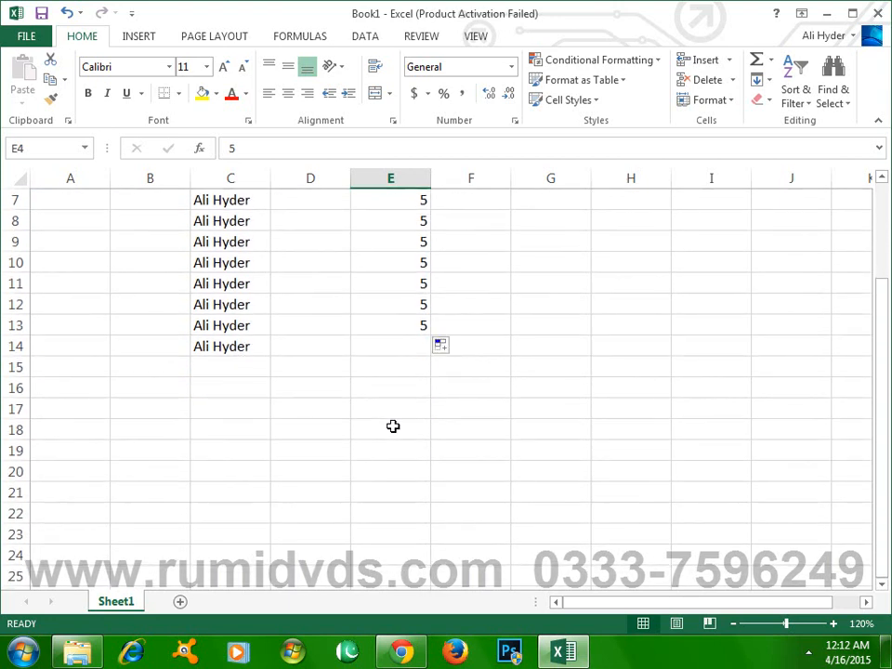
scroll(393, 426, up, 2)
scroll(393, 426, down, 2)
scroll(393, 425, down, 1)
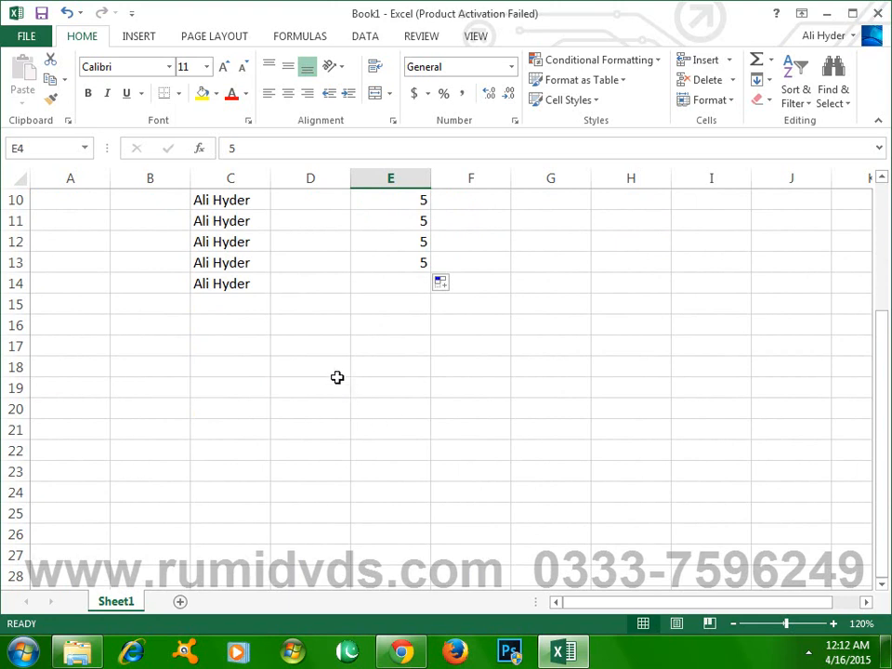
click(317, 328)
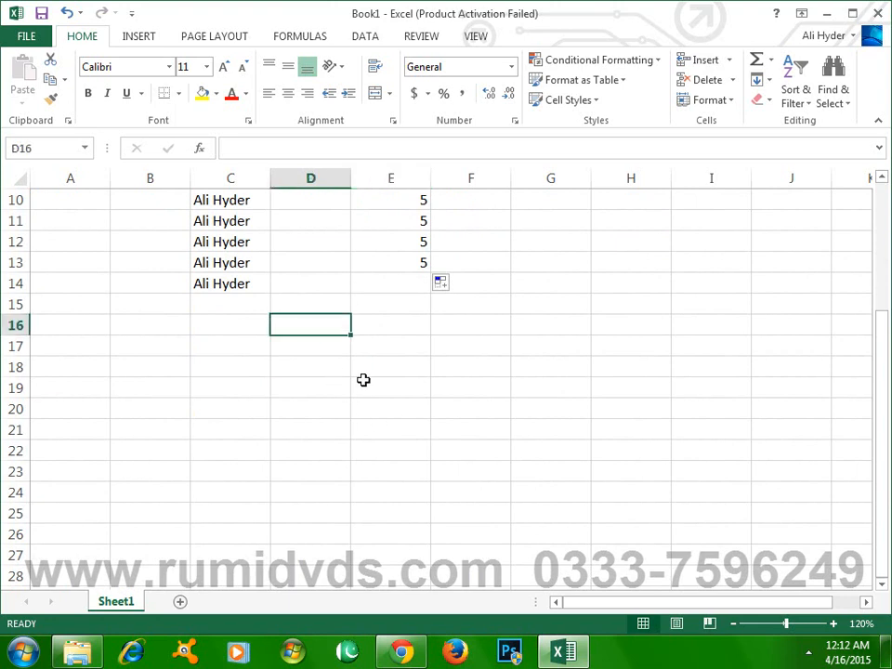
text(1)
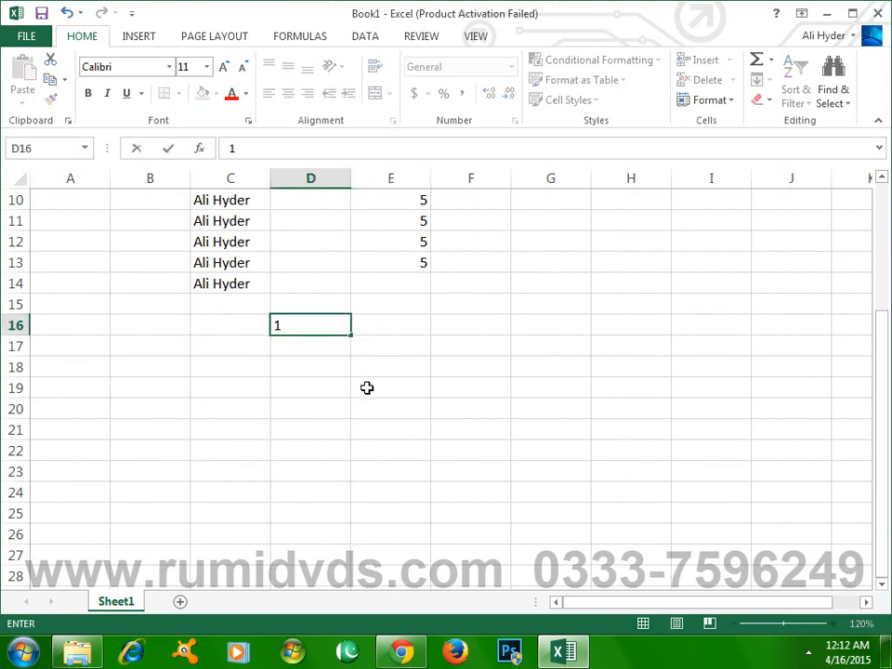
click(340, 382)
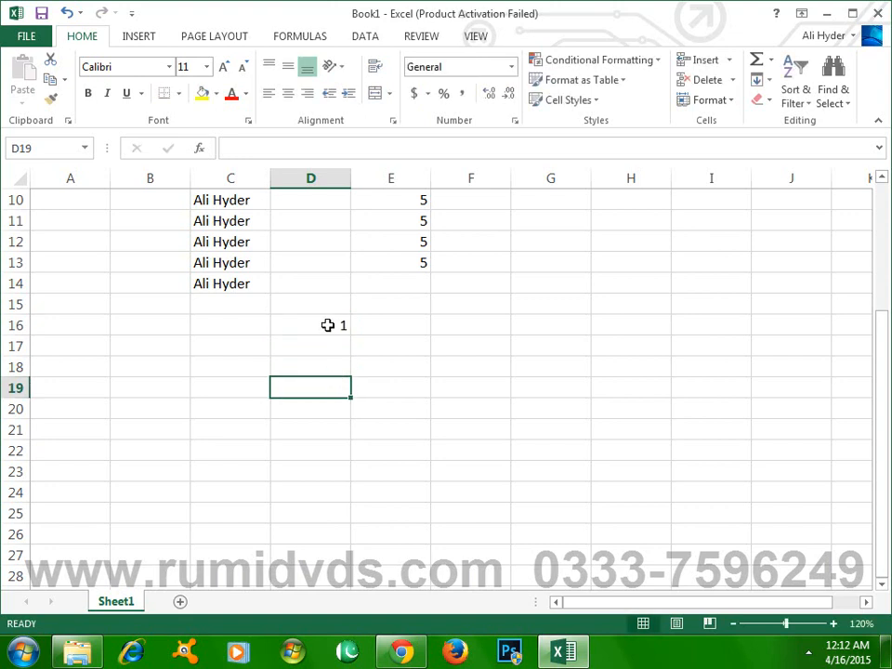
click(328, 324)
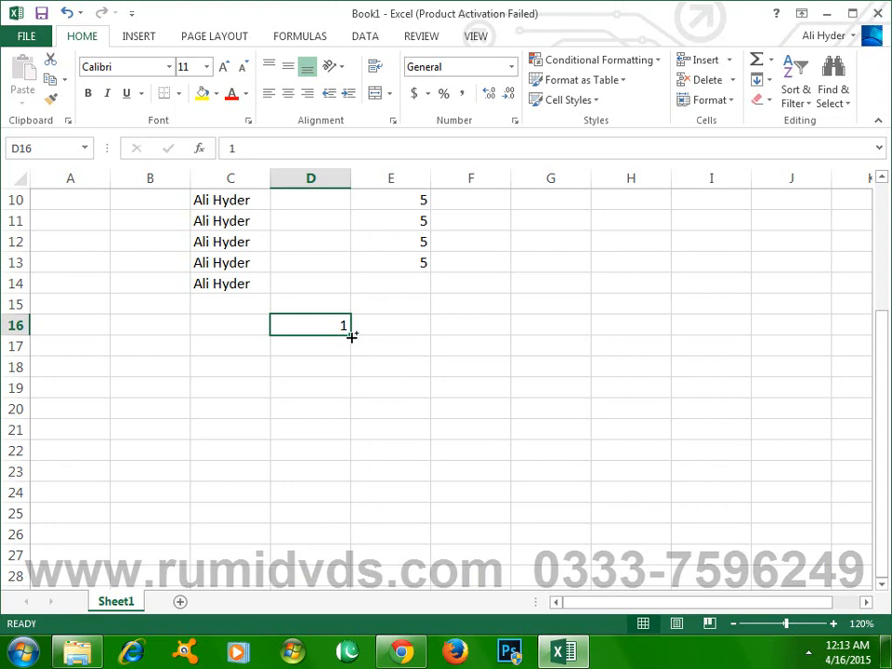
drag(351, 336, 346, 472)
- Examine the filled number series in column D, from row 16 downward
scroll(345, 470, up, 5)
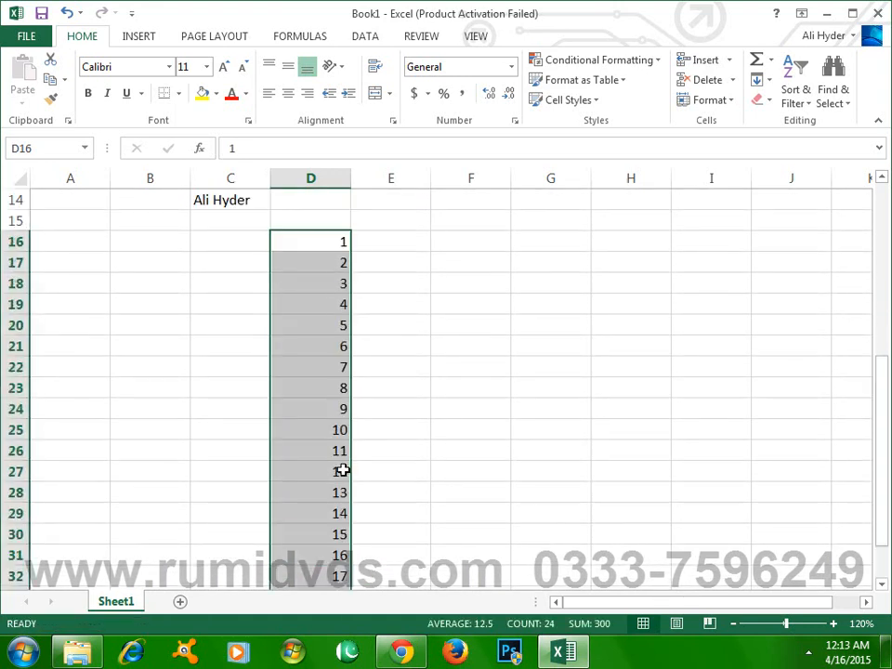
scroll(344, 470, down, 2)
click(321, 241)
click(320, 346)
click(325, 451)
click(340, 532)
scroll(340, 529, up, 5)
scroll(342, 525, down, 3)
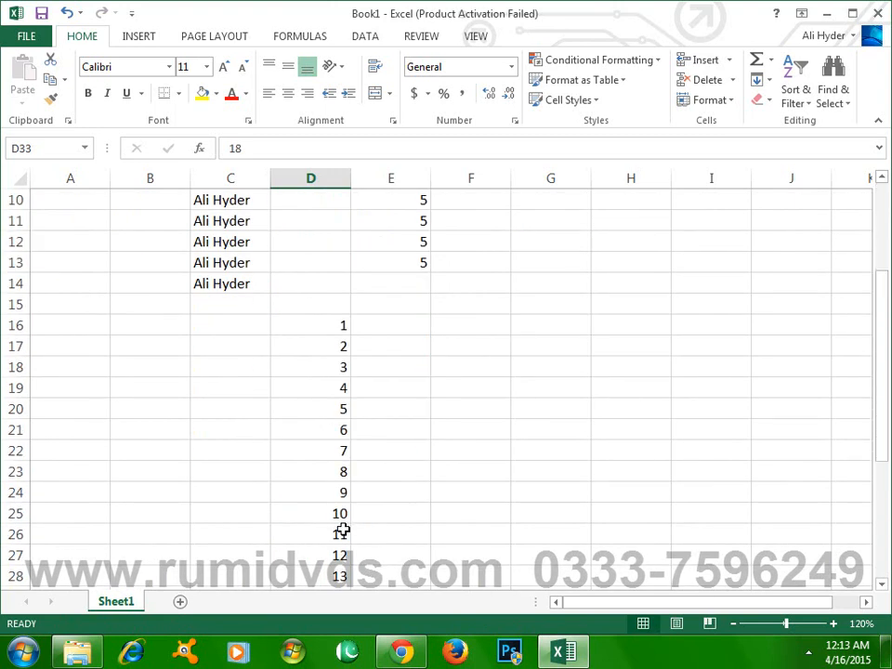
scroll(350, 289, down, 2)
scroll(309, 389, up, 3)
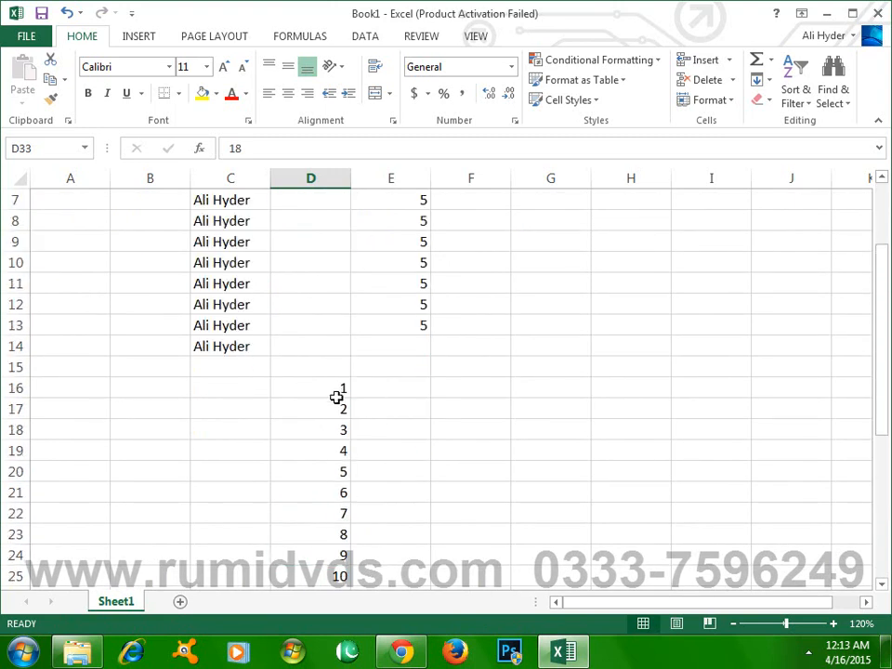
scroll(362, 405, down, 5)
scroll(368, 408, up, 4)
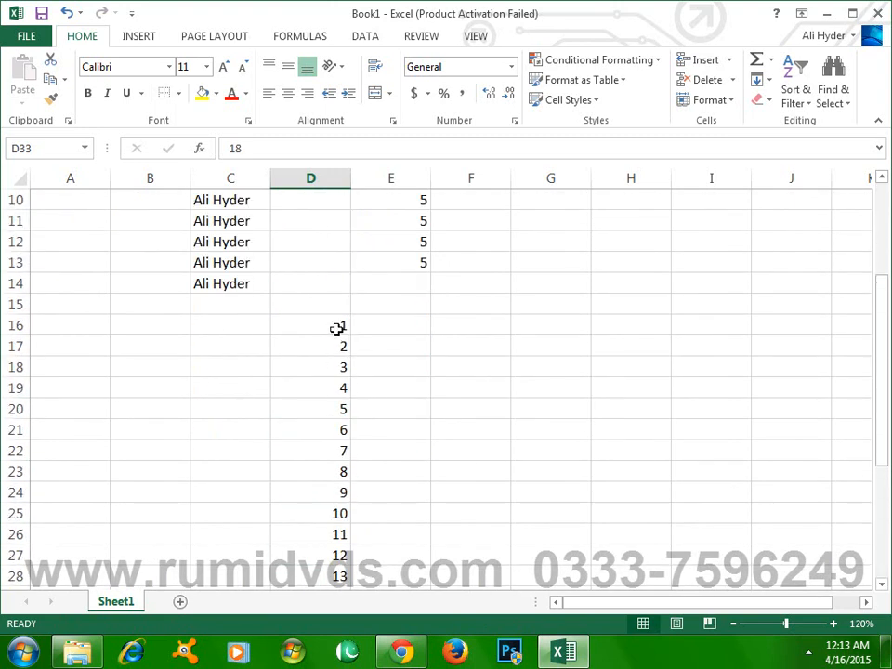
scroll(342, 353, down, 2)
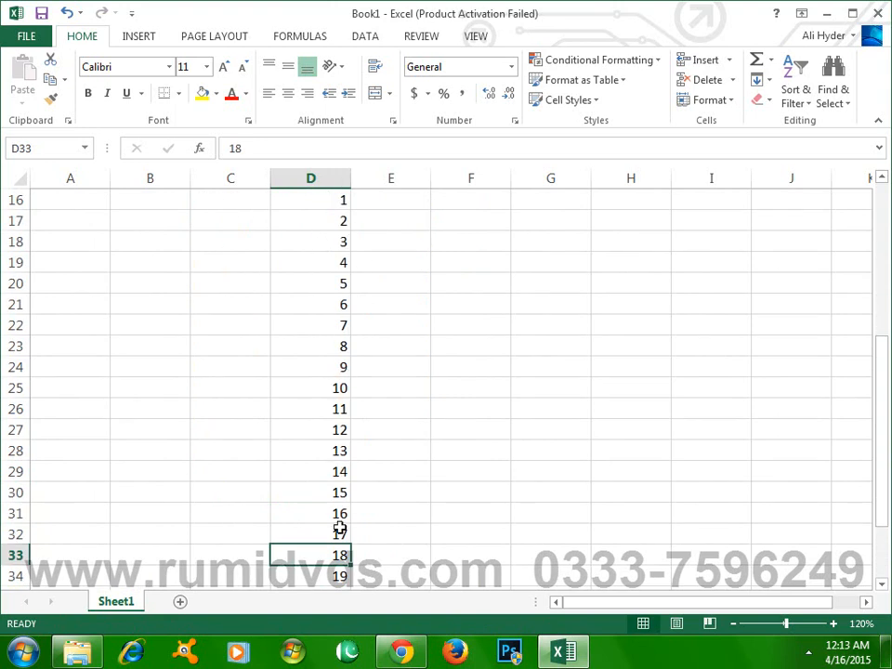
scroll(324, 441, up, 3)
scroll(325, 441, down, 1)
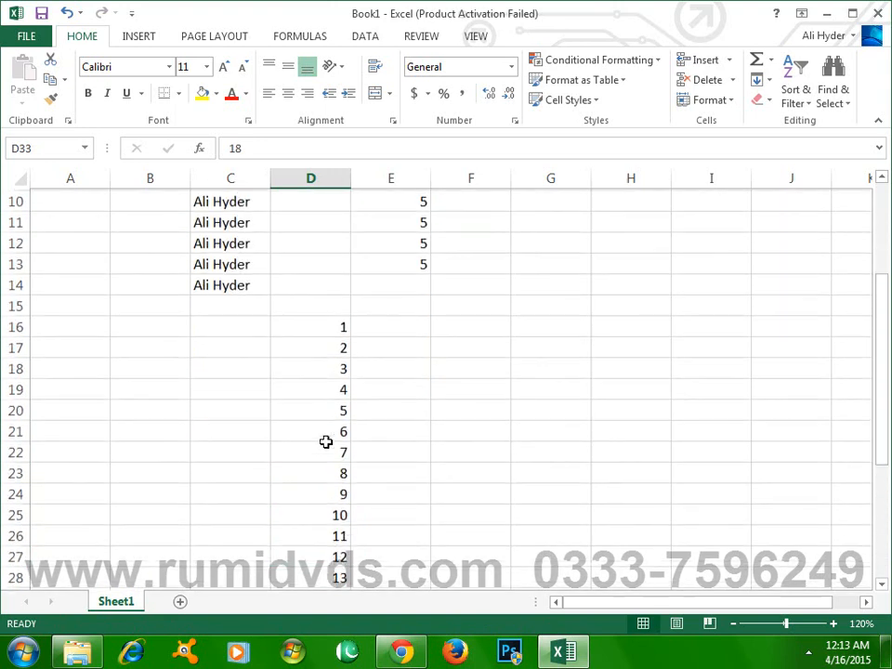
- Clear cells D16 to D32 and fill a series decreasing in steps of 1 from 18 in D33 upward through D7
drag(318, 325, 328, 556)
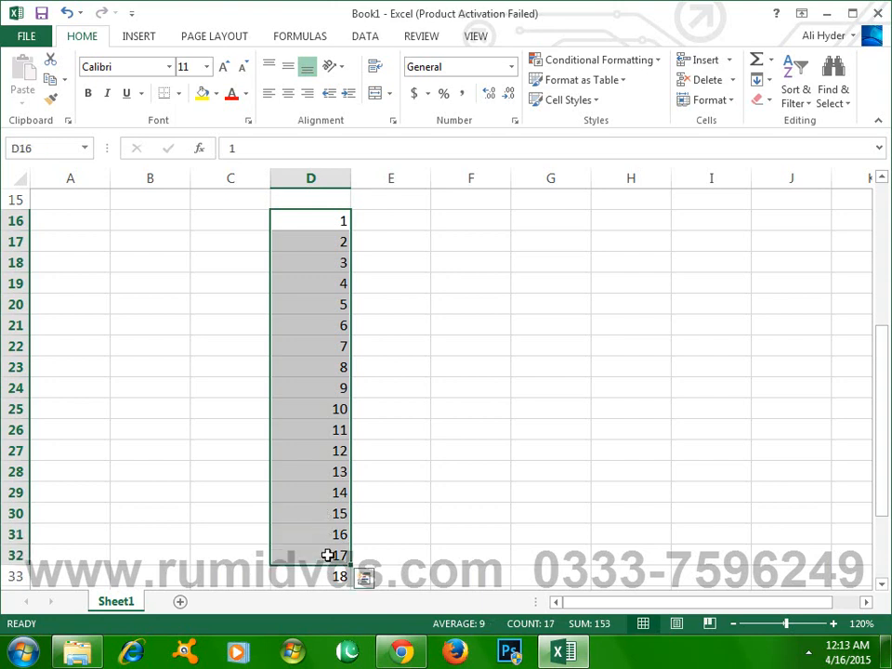
key(Delete)
scroll(410, 521, down, 1)
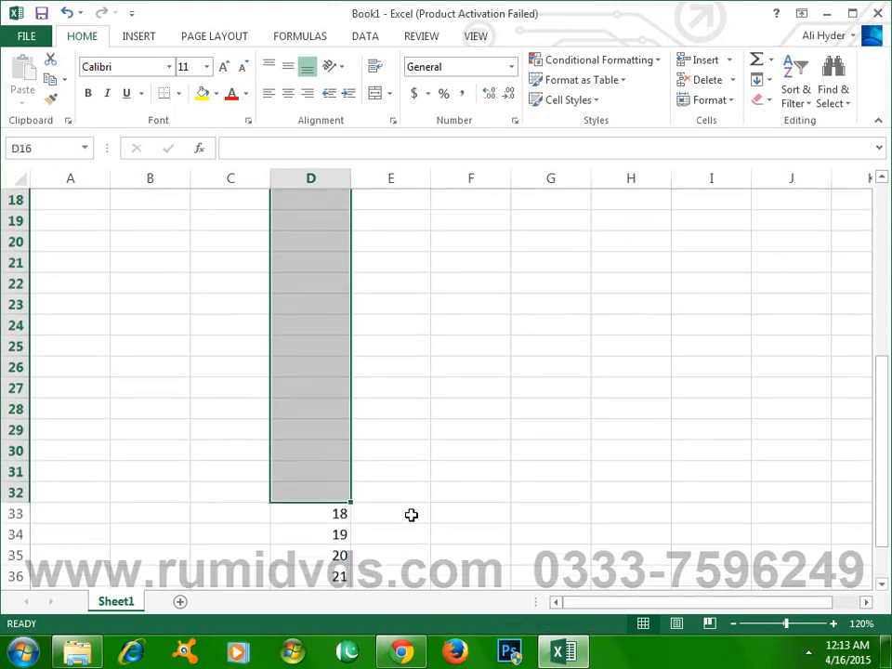
scroll(412, 514, down, 2)
click(321, 392)
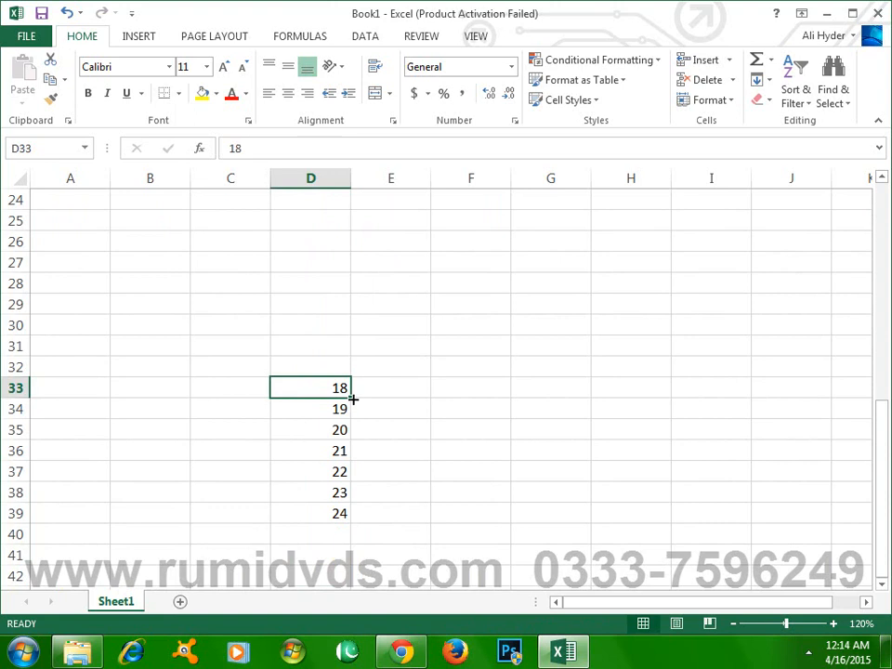
drag(354, 398, 335, 235)
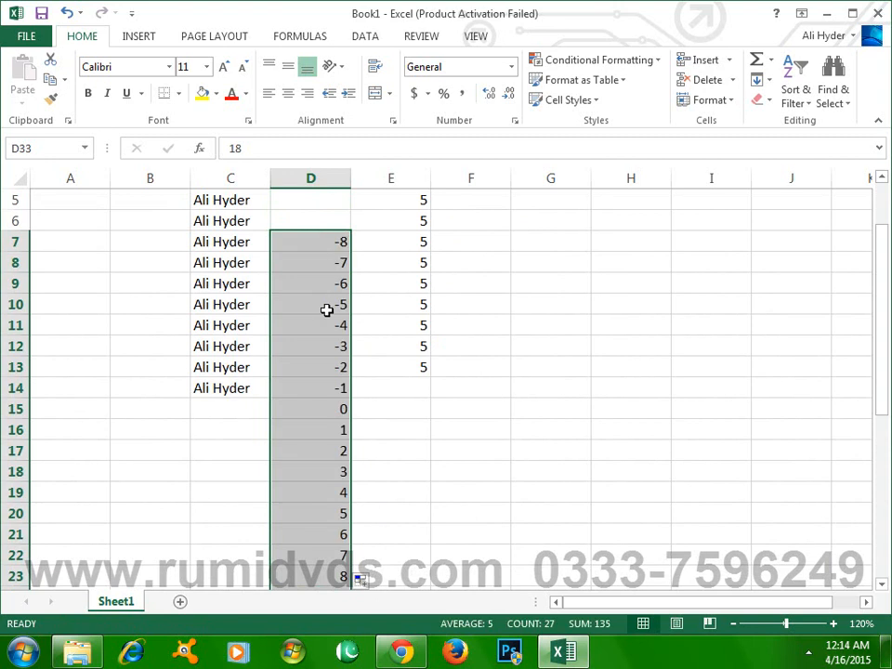
- Examine the upward-filled number series in column D, including the negative values between D7 and D14
scroll(329, 366, down, 6)
scroll(329, 366, up, 6)
click(335, 383)
click(345, 307)
click(340, 244)
scroll(330, 407, down, 4)
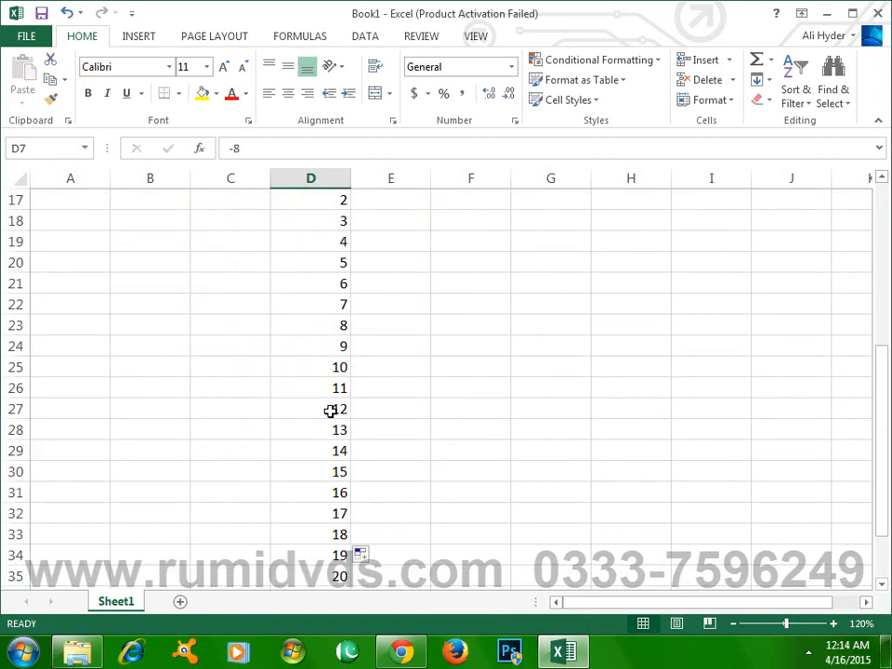
scroll(331, 413, up, 3)
scroll(345, 433, up, 3)
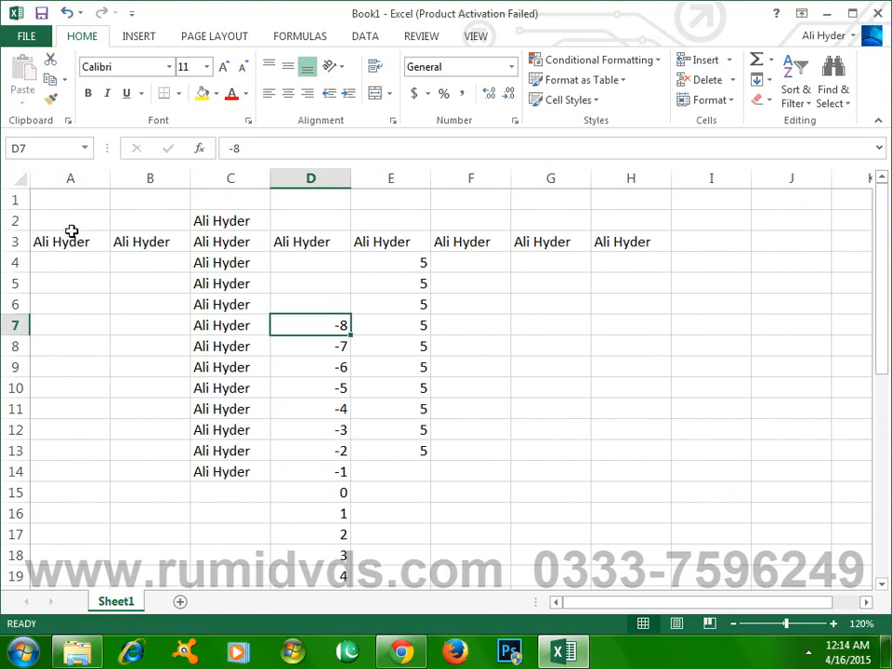
- Clear all the sample data in the range A1:H39
drag(43, 201, 626, 494)
scroll(626, 491, up, 4)
scroll(626, 491, up, 4)
scroll(502, 500, down, 11)
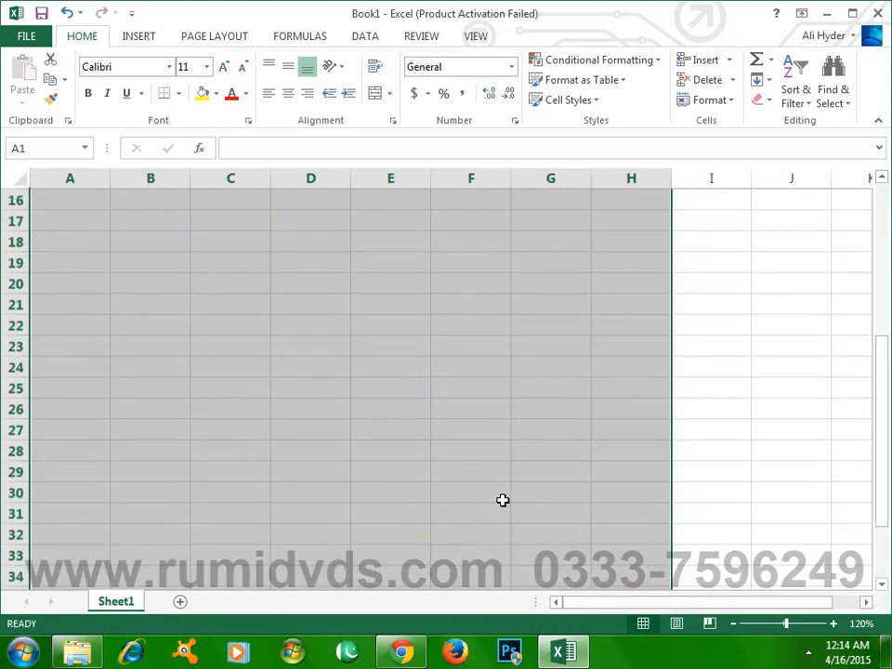
scroll(501, 500, up, 5)
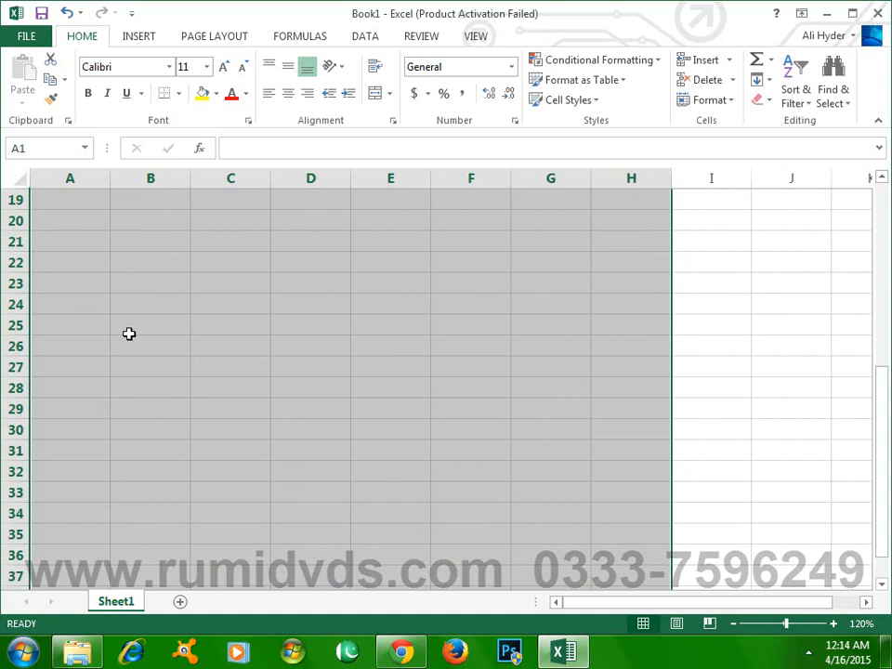
scroll(460, 435, down, 4)
scroll(460, 436, down, 1)
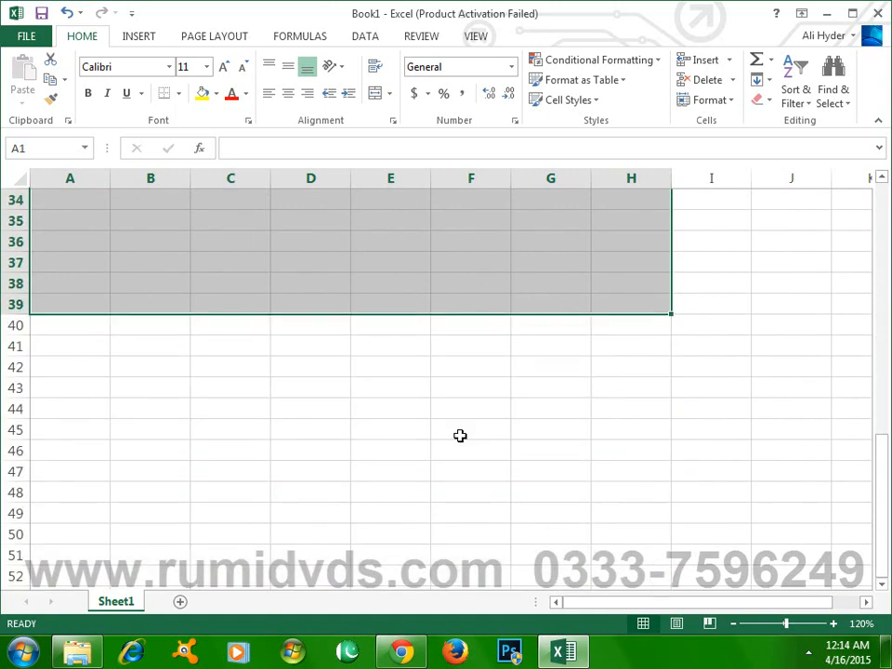
scroll(460, 436, up, 5)
scroll(460, 442, up, 6)
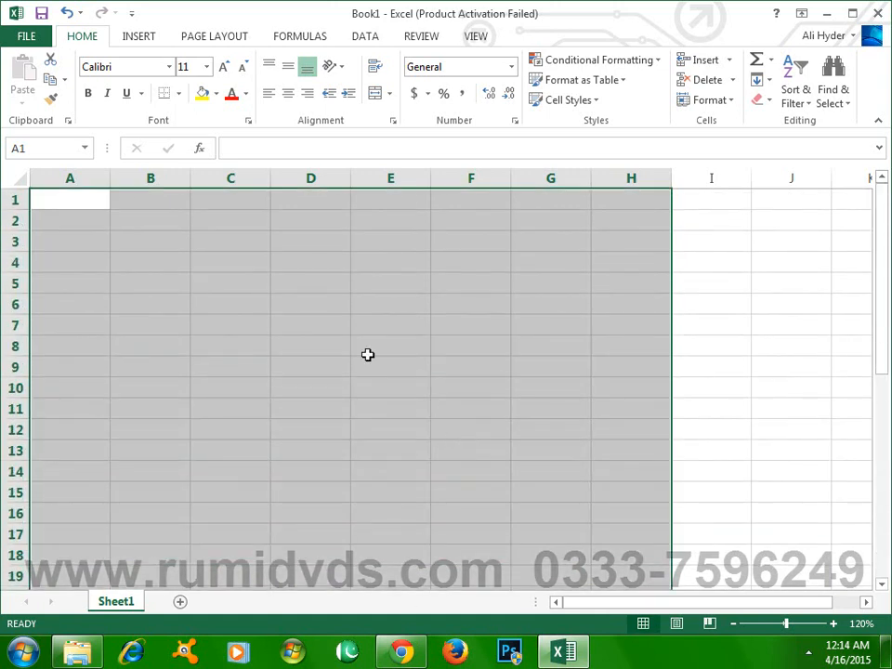
- Enter January in cell B3 and fill the month names across row 3 through I3
click(175, 243)
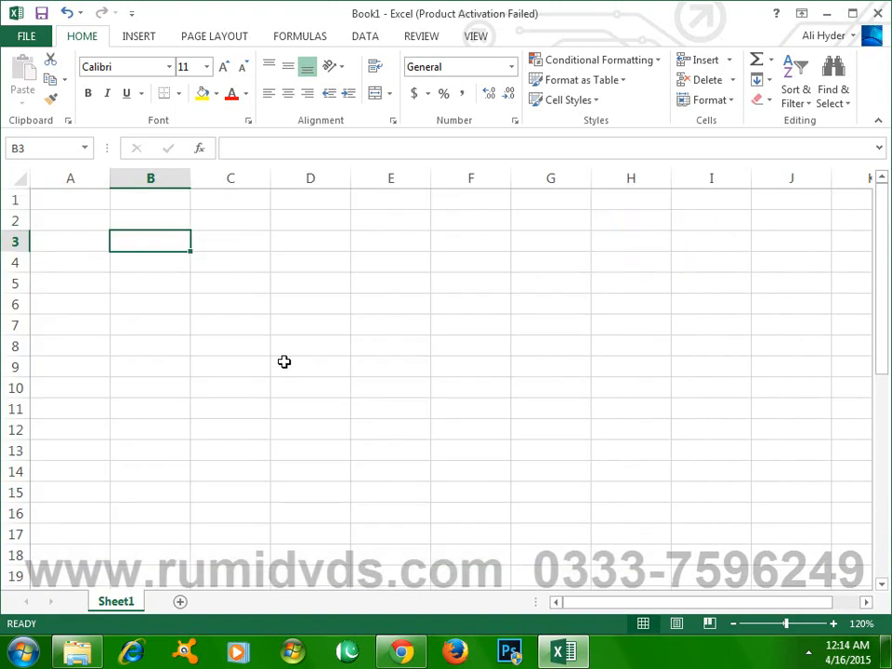
text(January)
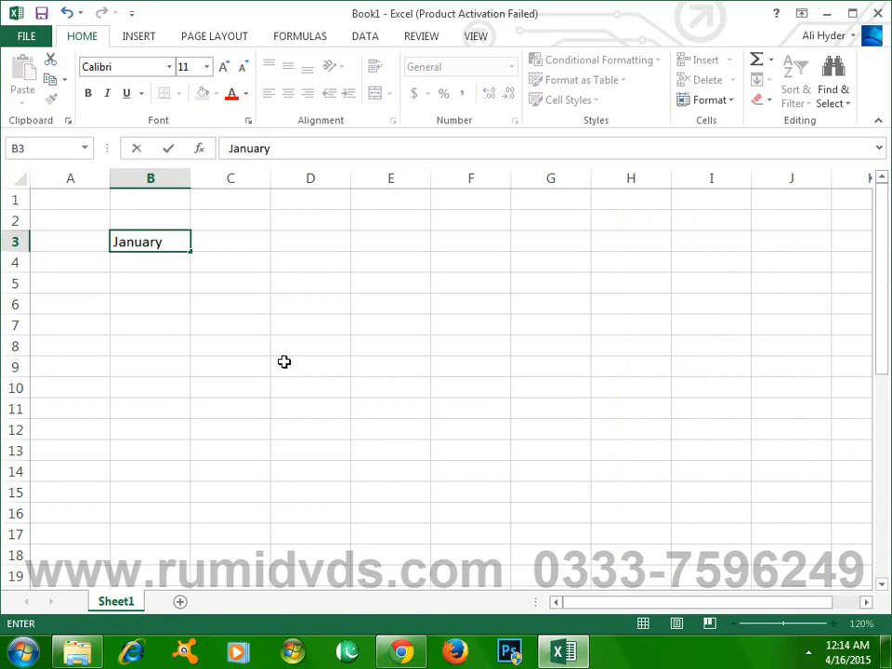
click(185, 318)
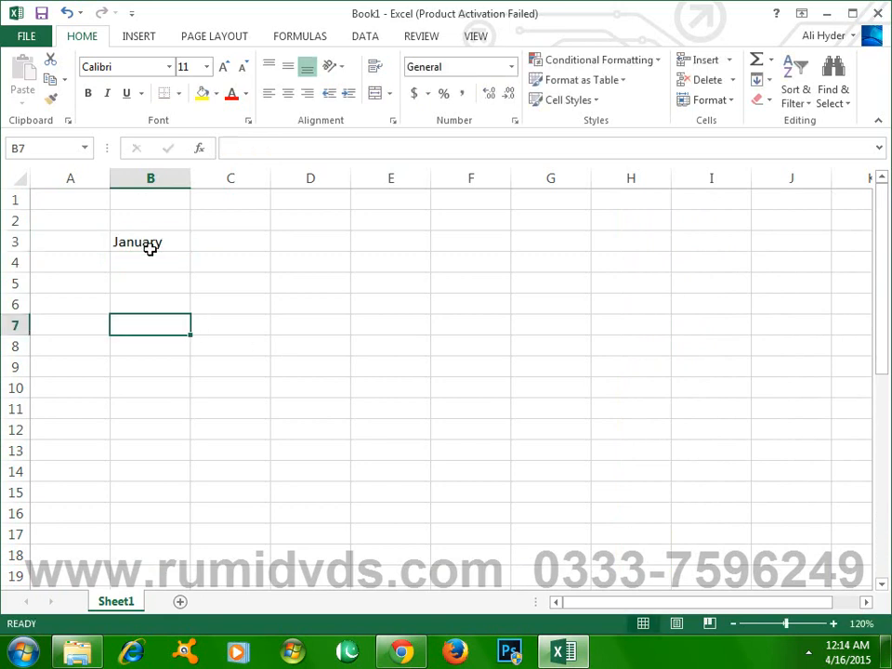
click(159, 240)
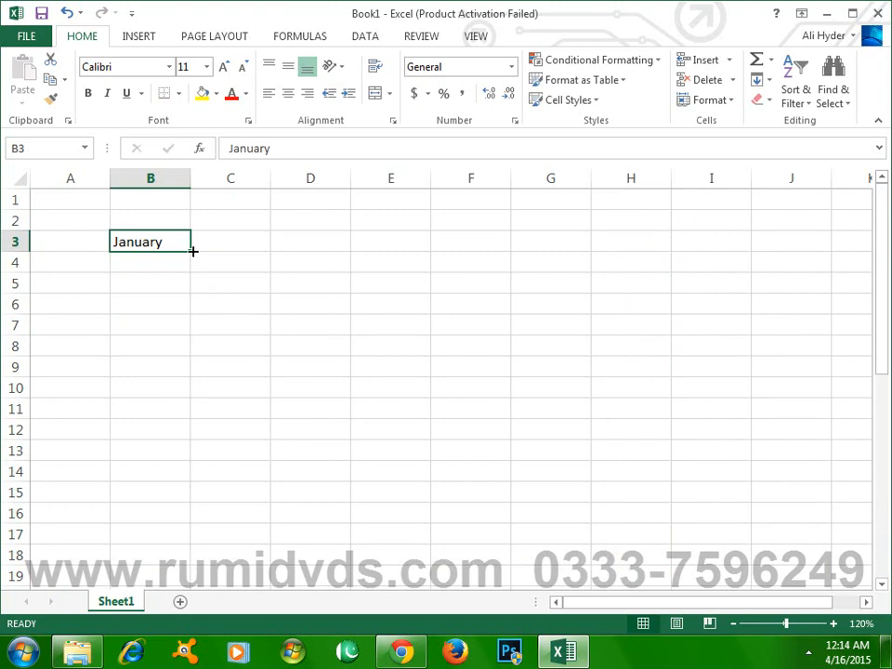
drag(192, 251, 238, 253)
drag(299, 255, 418, 254)
drag(471, 254, 713, 249)
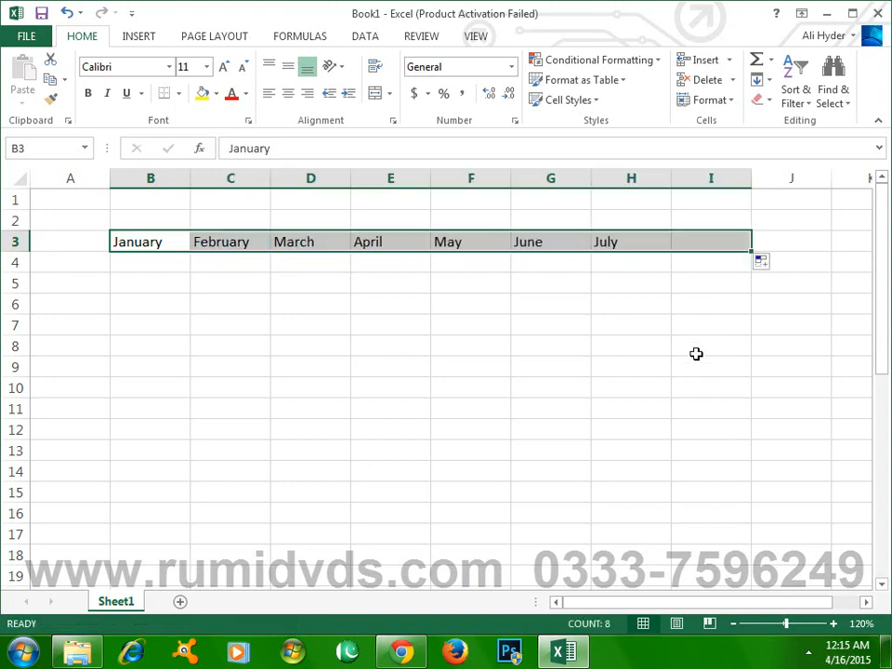
click(231, 279)
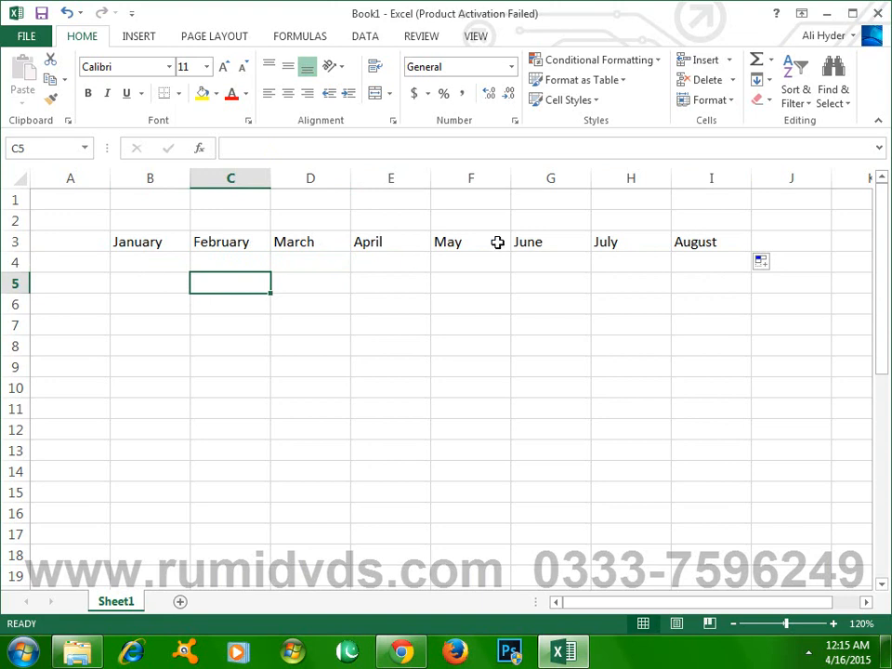
- Fill the month names from January in B3 down column B through B16
click(165, 244)
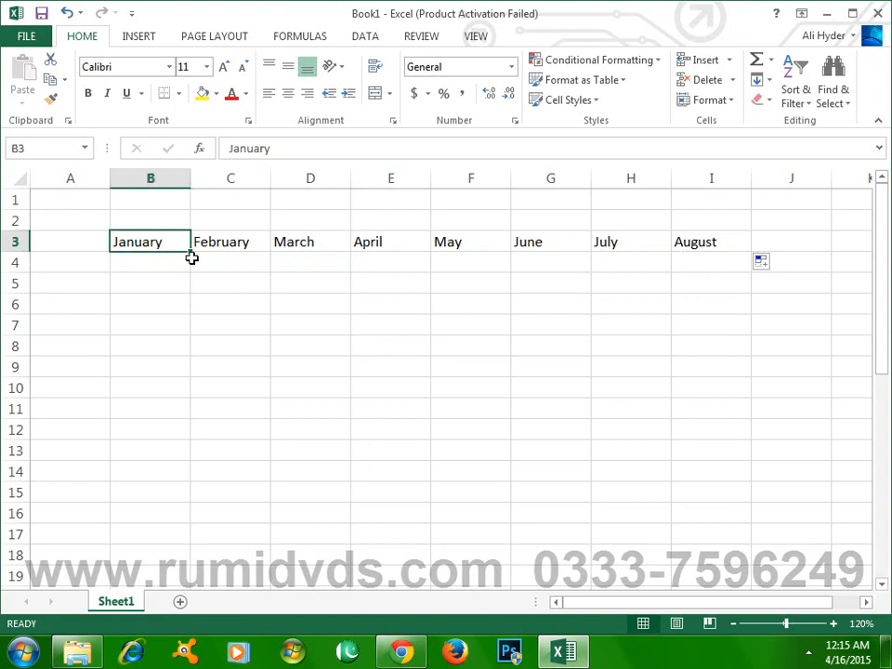
drag(191, 253, 154, 523)
click(217, 358)
scroll(243, 402, down, 2)
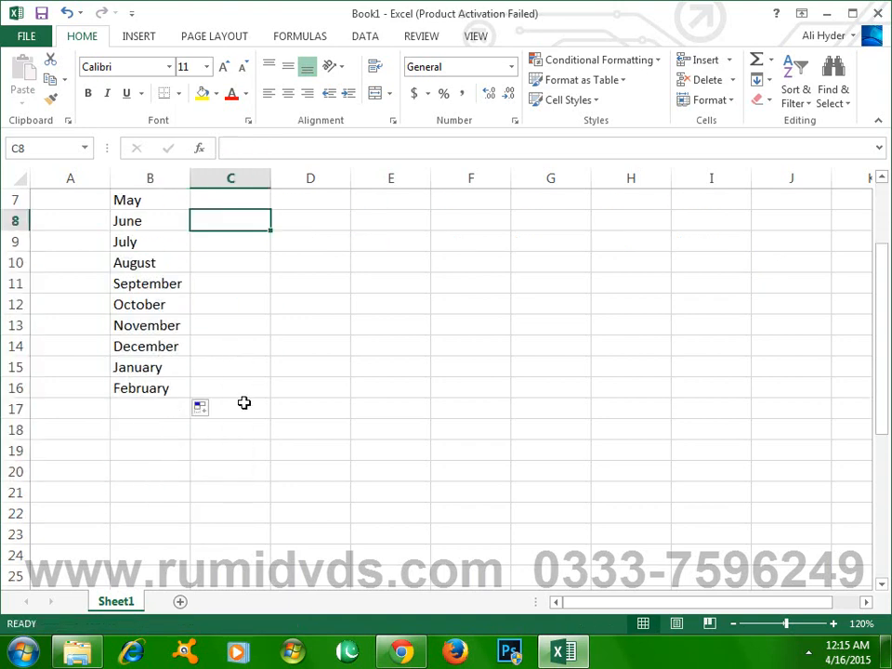
- Enter Jan in cell C18 and fill the abbreviated month names across row 18 through H18
click(238, 437)
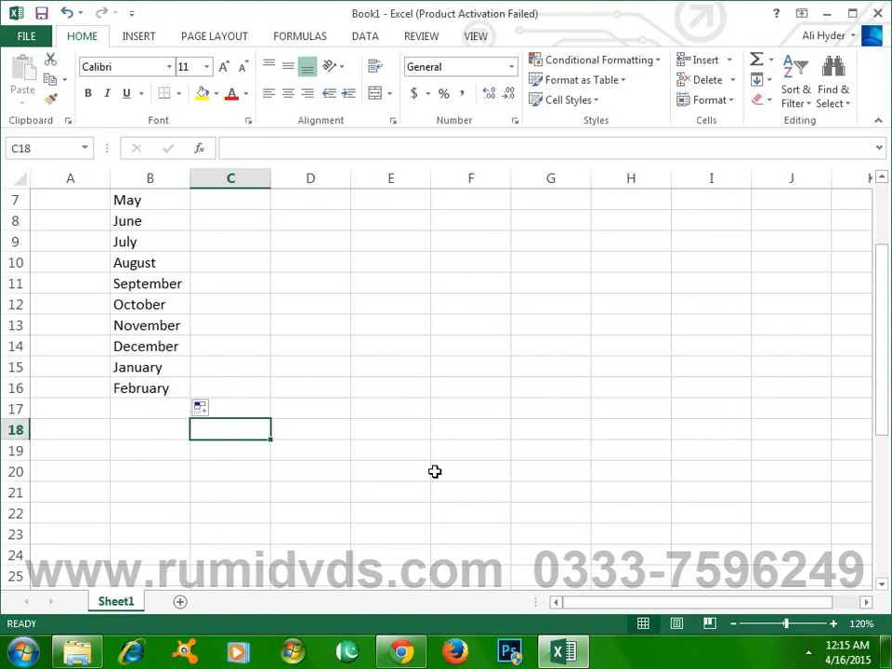
text(Jan)
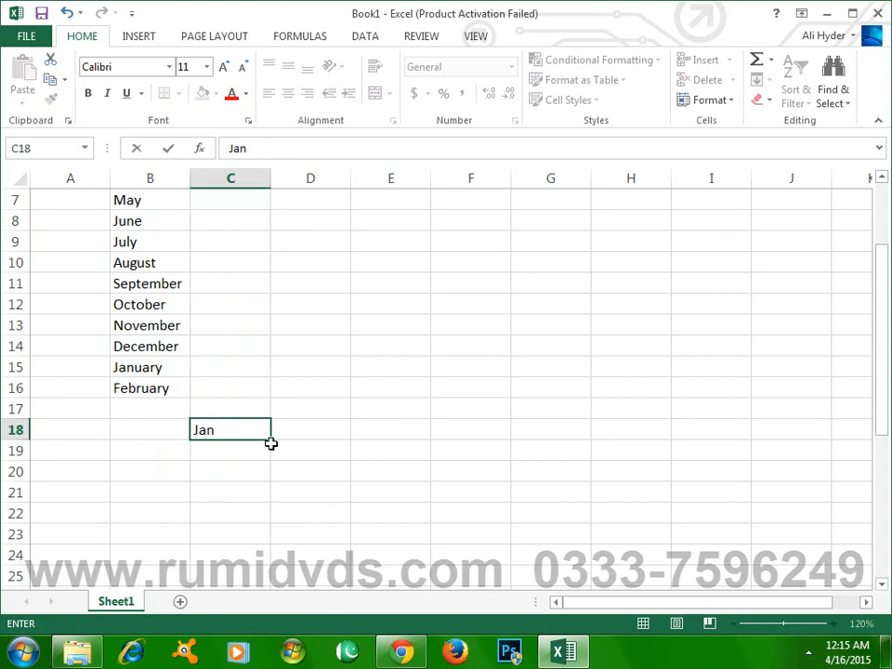
drag(271, 439, 645, 456)
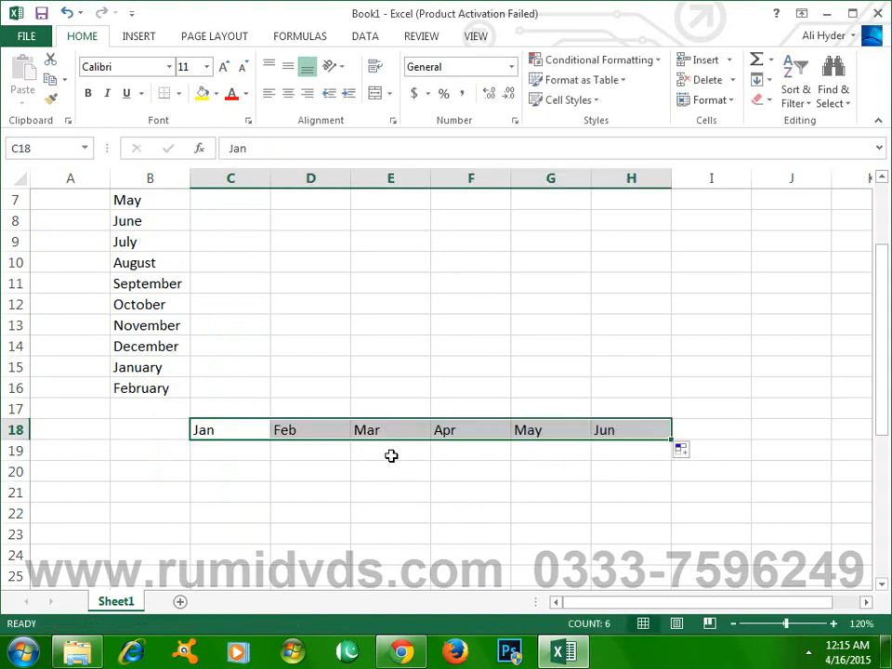
click(418, 469)
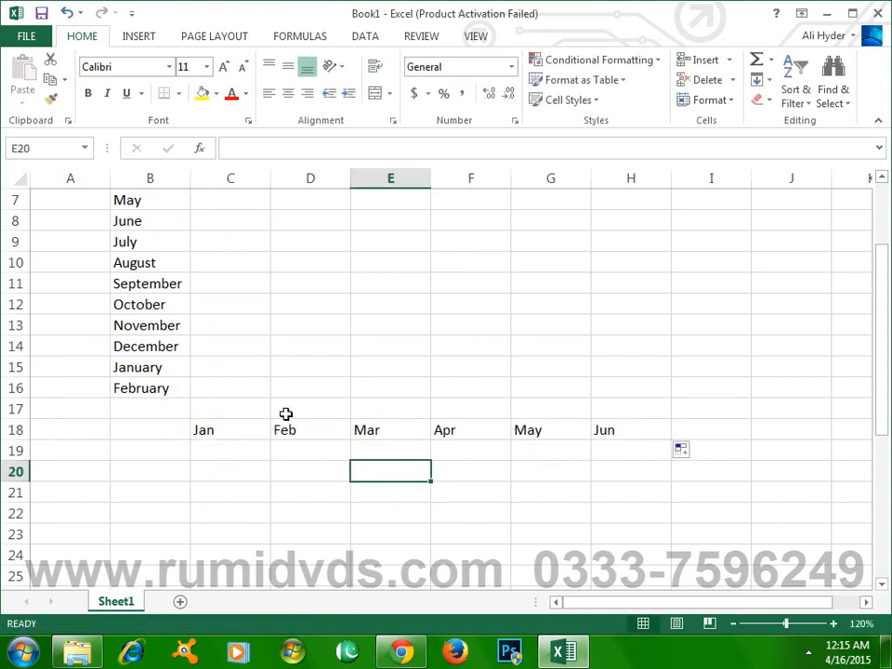
- Enter Monday in cell C21 and fill the weekday names across row 21 through I21
scroll(436, 482, down, 1)
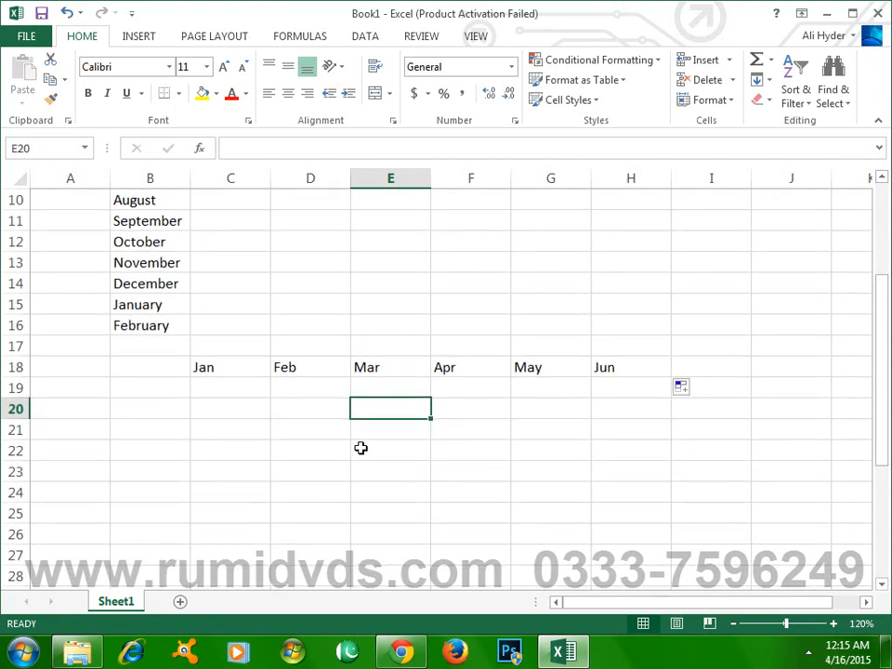
scroll(350, 465, up, 3)
scroll(350, 467, down, 4)
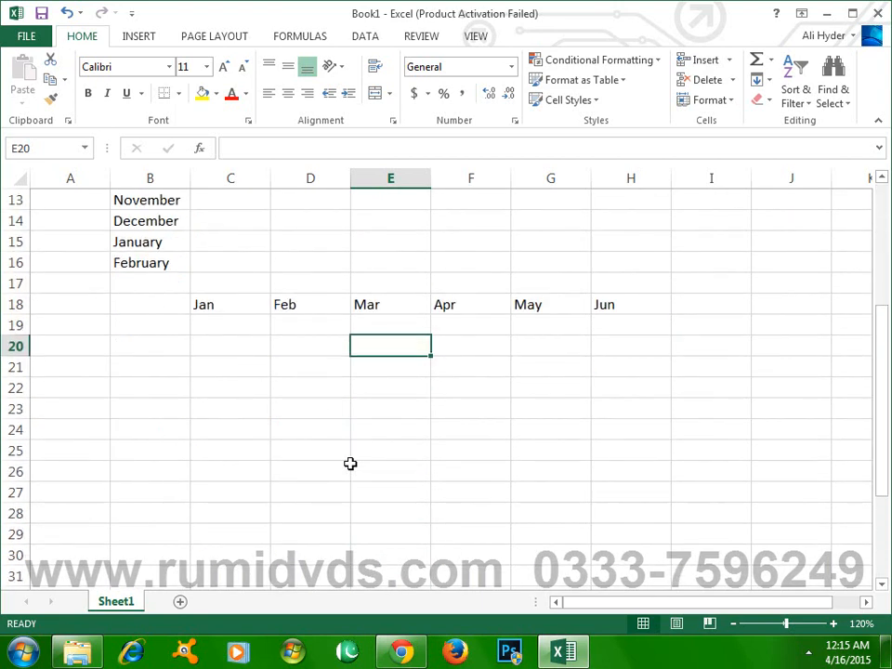
click(225, 368)
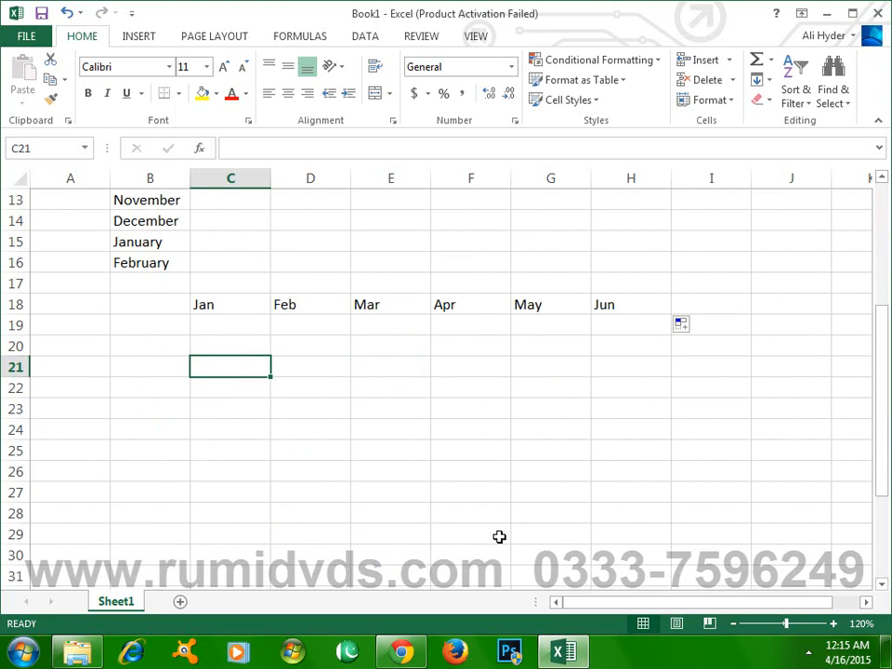
text(Monday)
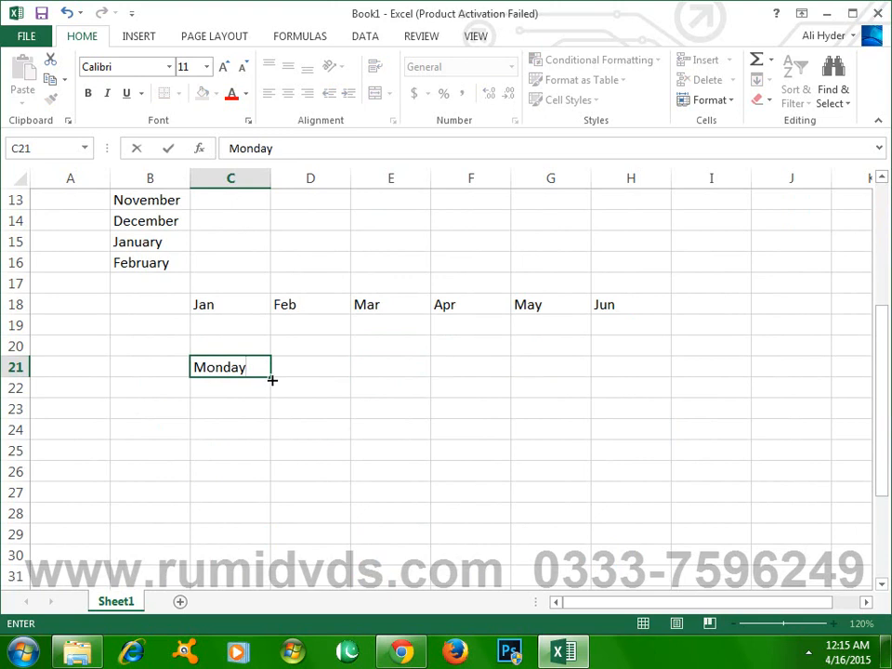
drag(272, 380, 772, 382)
click(249, 390)
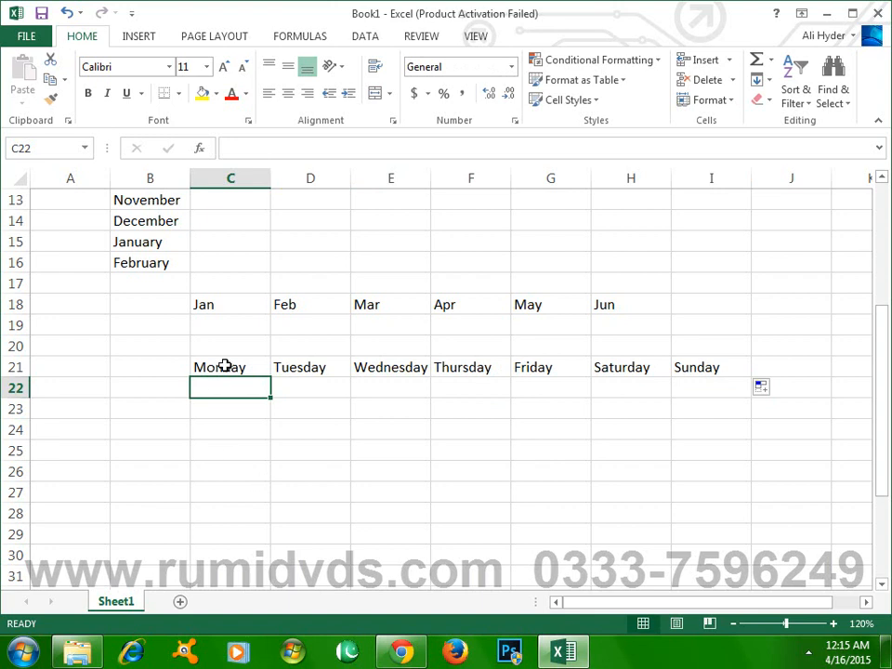
- Fill the weekday names from Monday in C21 down column C through C30
click(226, 367)
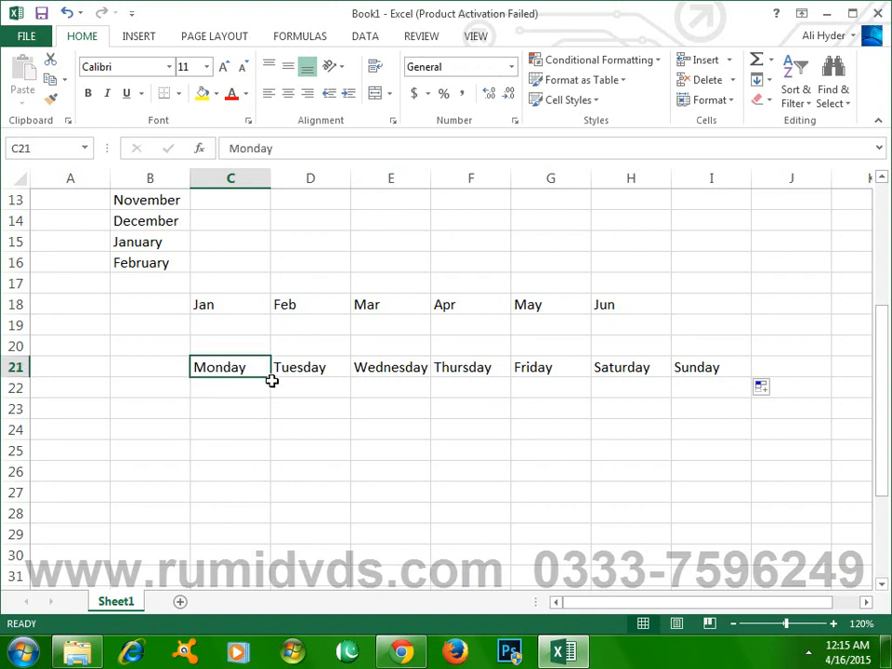
drag(270, 380, 235, 565)
scroll(240, 424, down, 3)
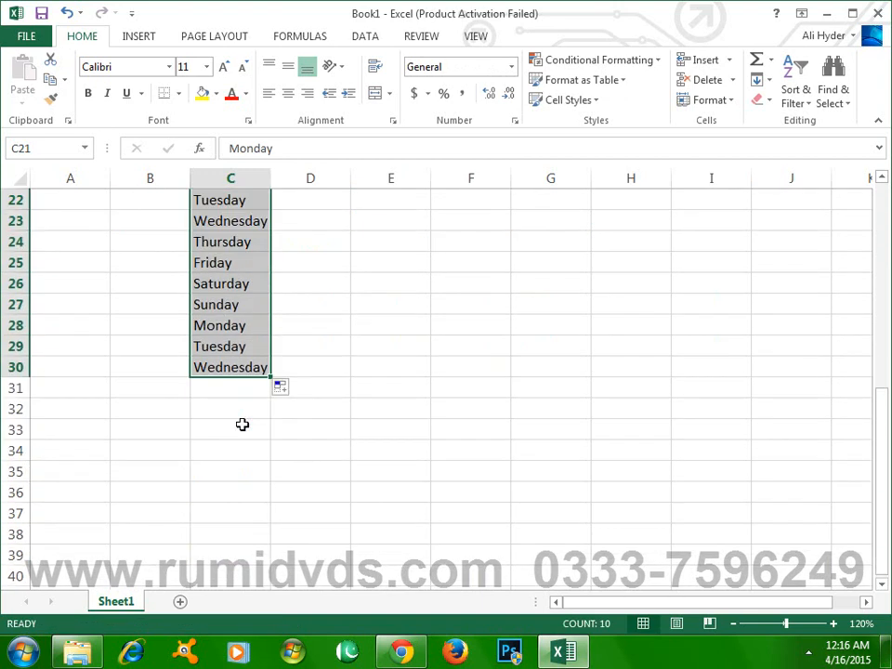
scroll(241, 424, up, 2)
scroll(340, 475, down, 2)
- Enter Mon in cell C32 and fill the abbreviated weekday names across row 32 through J32
click(237, 411)
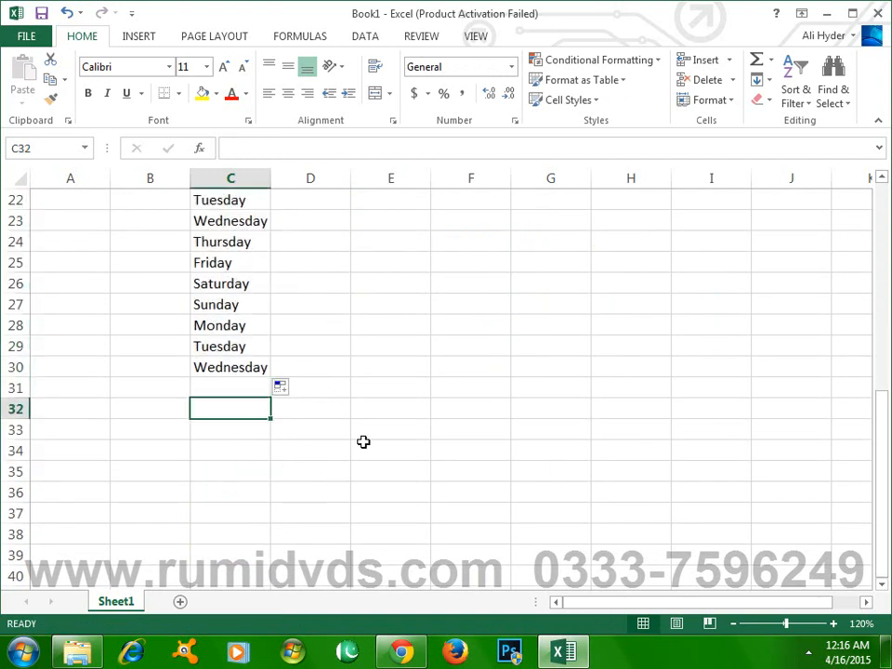
text(Mon)
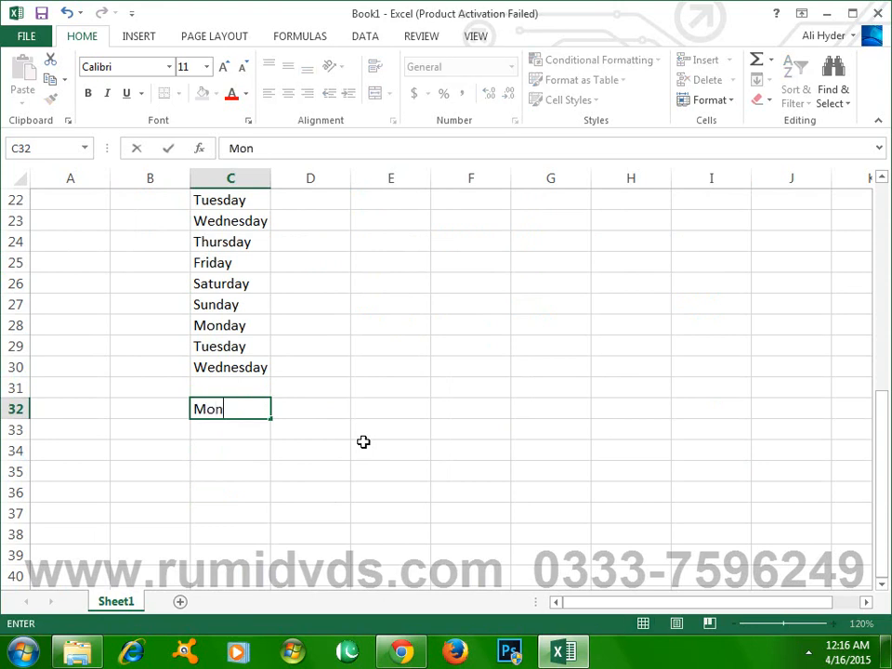
click(242, 472)
click(239, 409)
drag(272, 422, 799, 420)
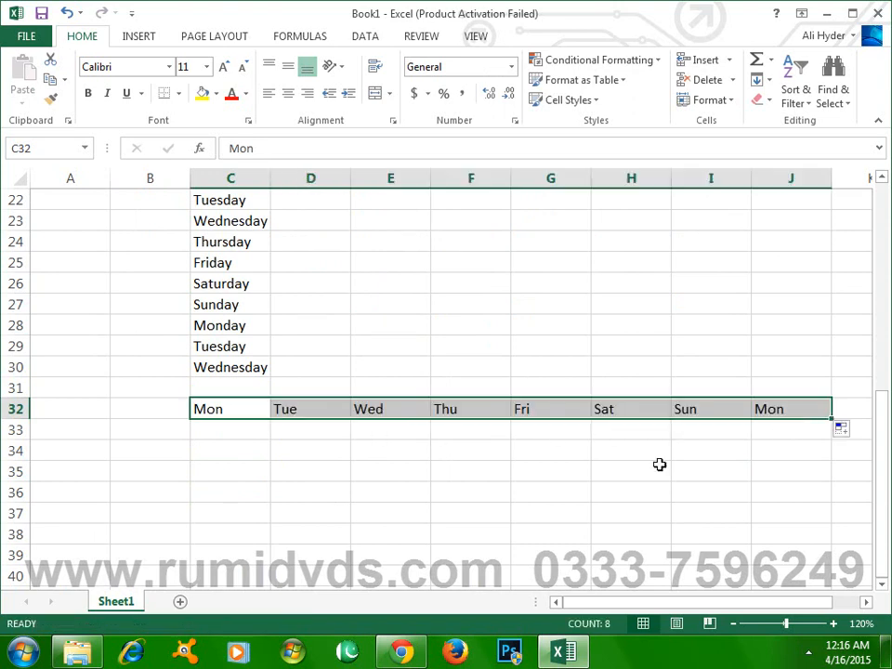
click(304, 407)
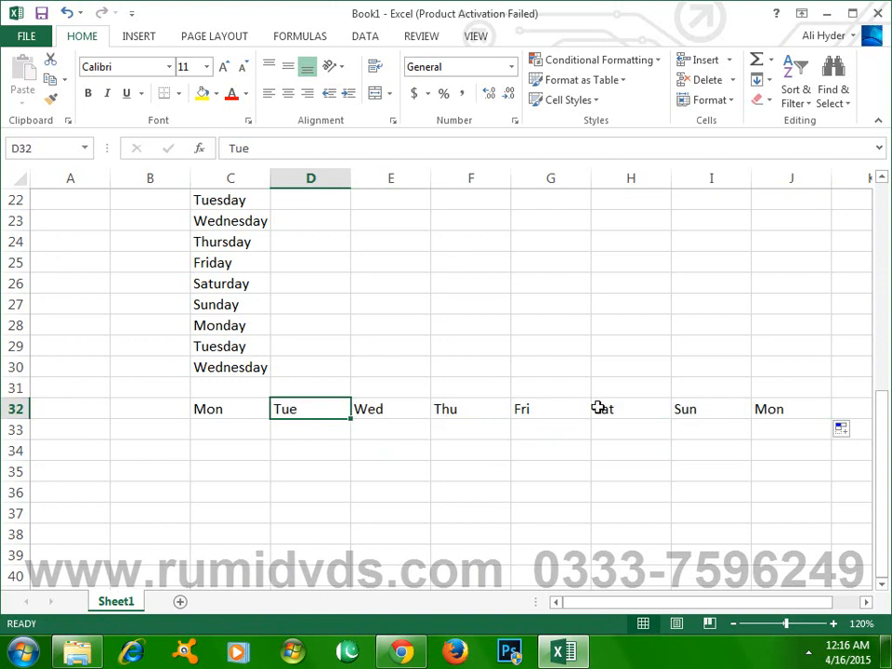
- Review the filled month and weekday series down the sheet, in both full and abbreviated forms
scroll(573, 480, up, 4)
scroll(573, 479, down, 2)
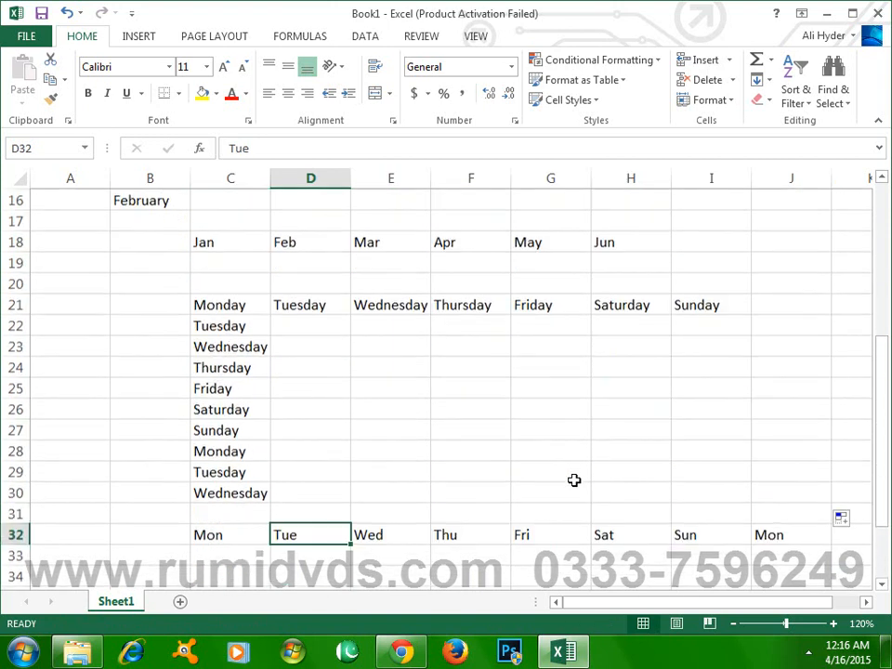
scroll(574, 480, down, 1)
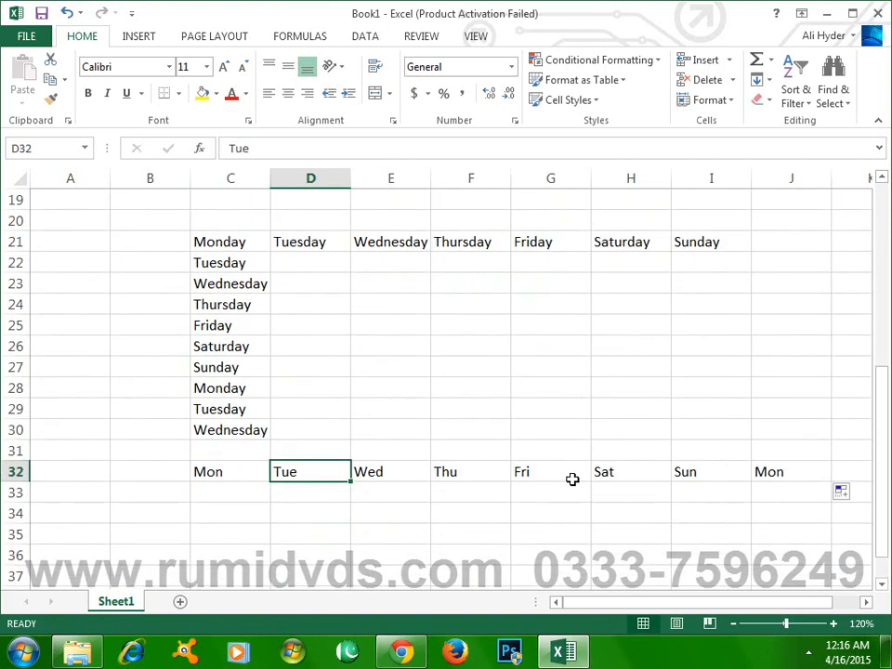
scroll(572, 479, up, 2)
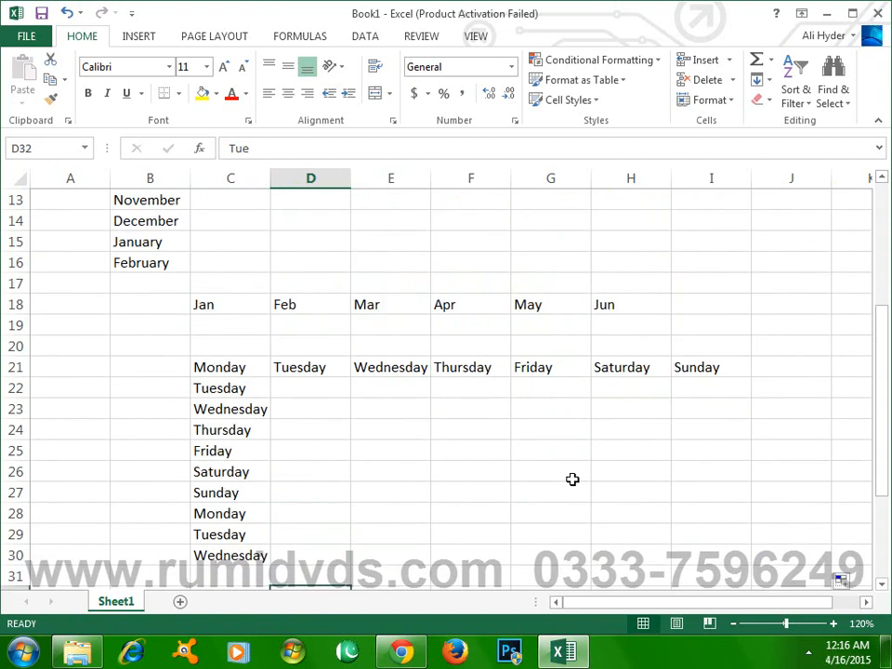
scroll(569, 479, down, 1)
scroll(301, 445, up, 1)
scroll(301, 445, up, 5)
scroll(301, 445, down, 4)
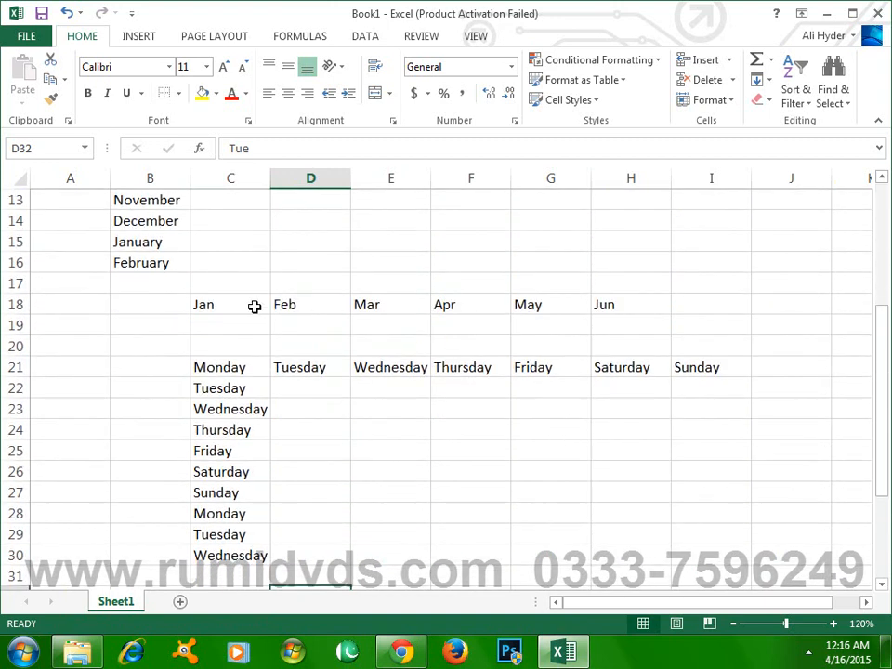